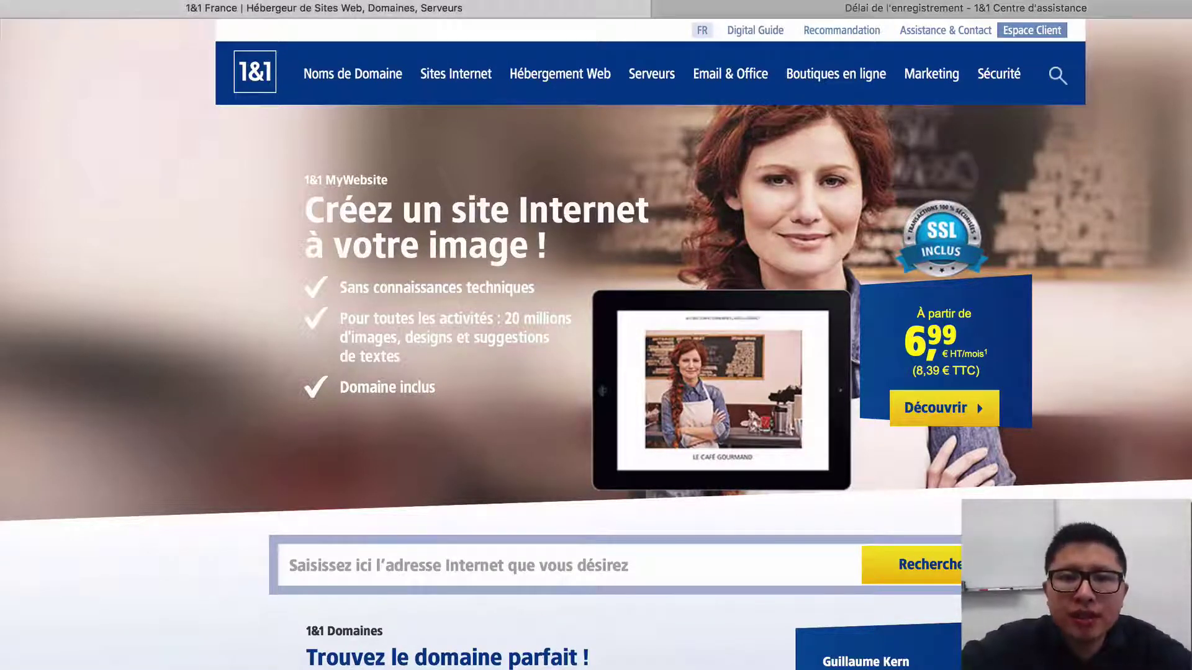
Load solopreneur.fr/1and1 from Safari's address bar, dropping the autocompleted suggestion
{"action": "key", "text": "super+l"}
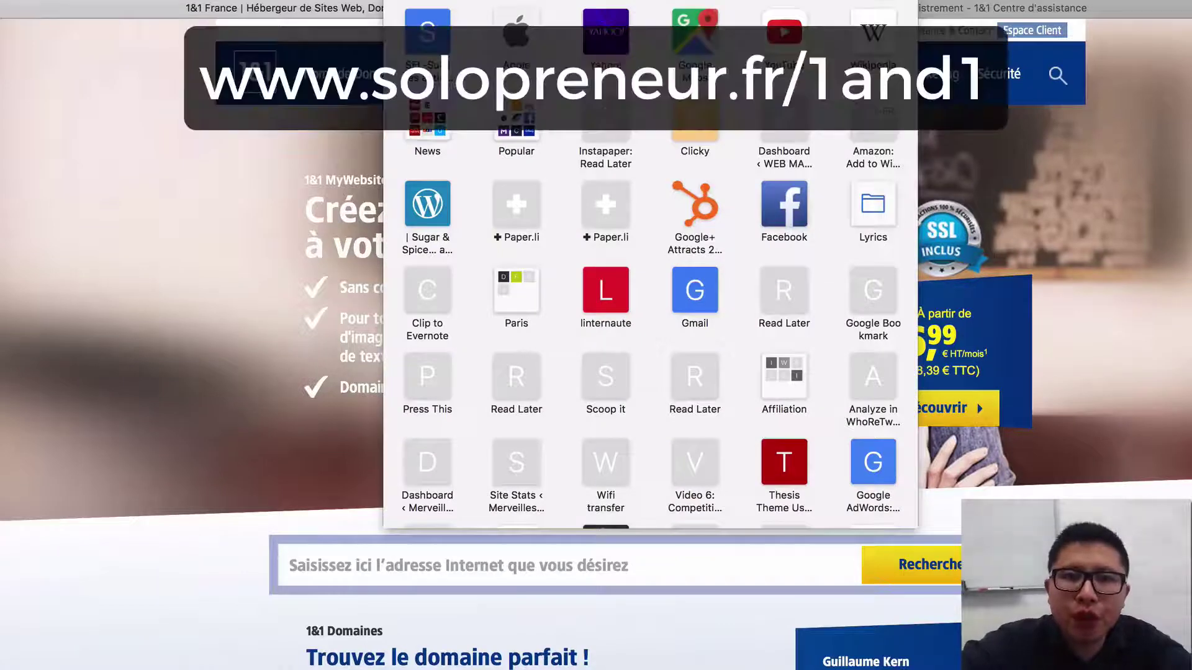
{"action": "type", "text": "solopreneur.fr/1"}
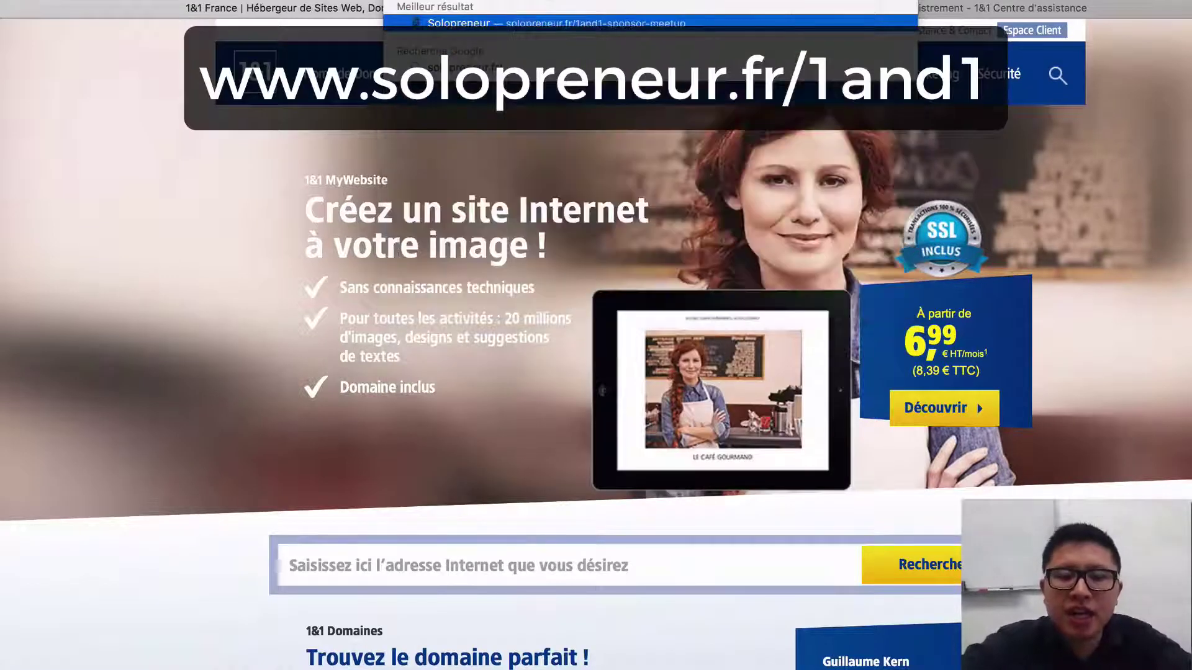
{"action": "type", "text": "and1"}
{"action": "key", "text": "BackSpace"}
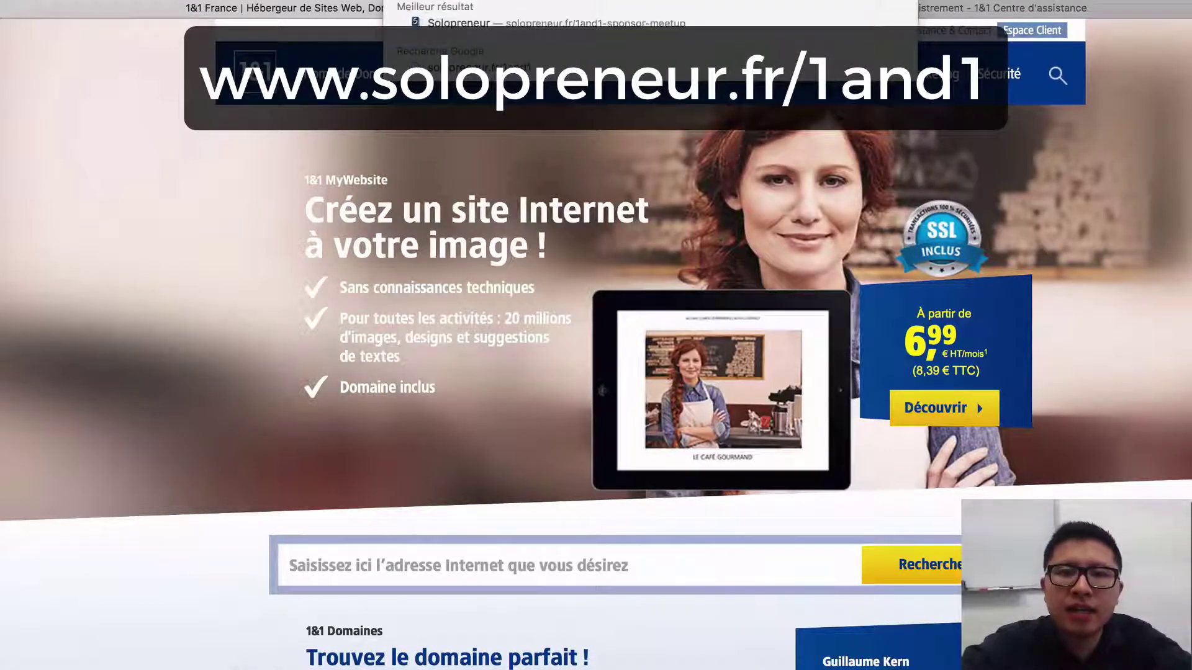
{"action": "key", "text": "Return"}
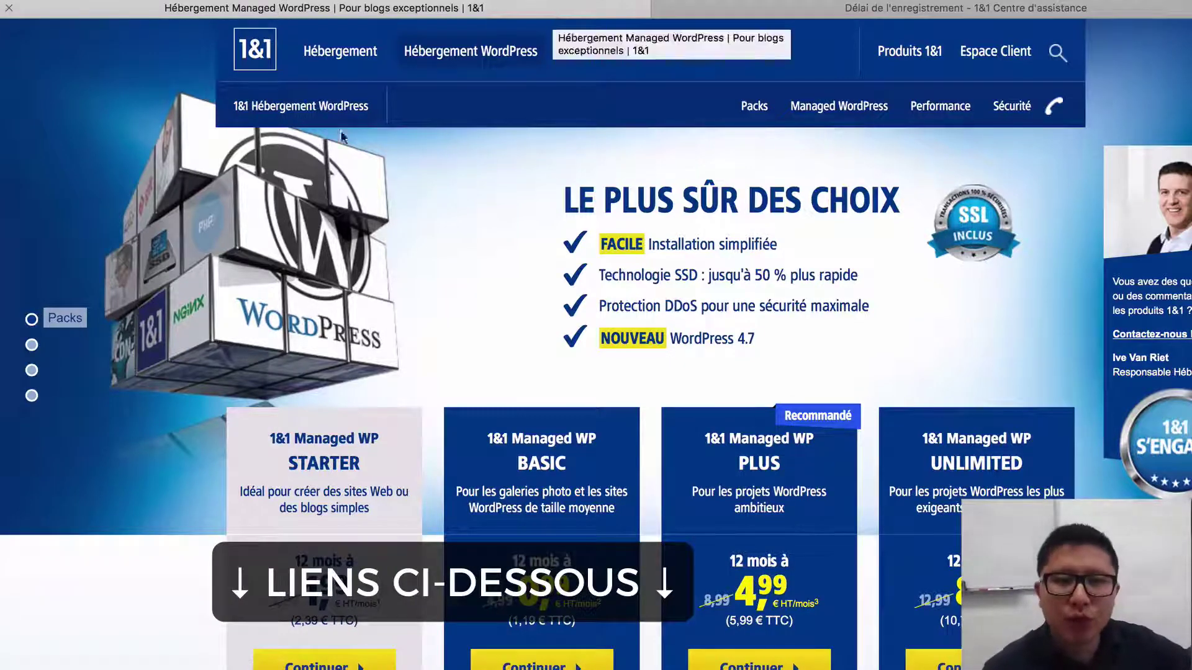
Choose the Managed WP Starter pack and search whether abcde1234.com is available
{"action": "scroll", "coordinate": [128, 343], "scroll_direction": "down", "scroll_amount": 5}
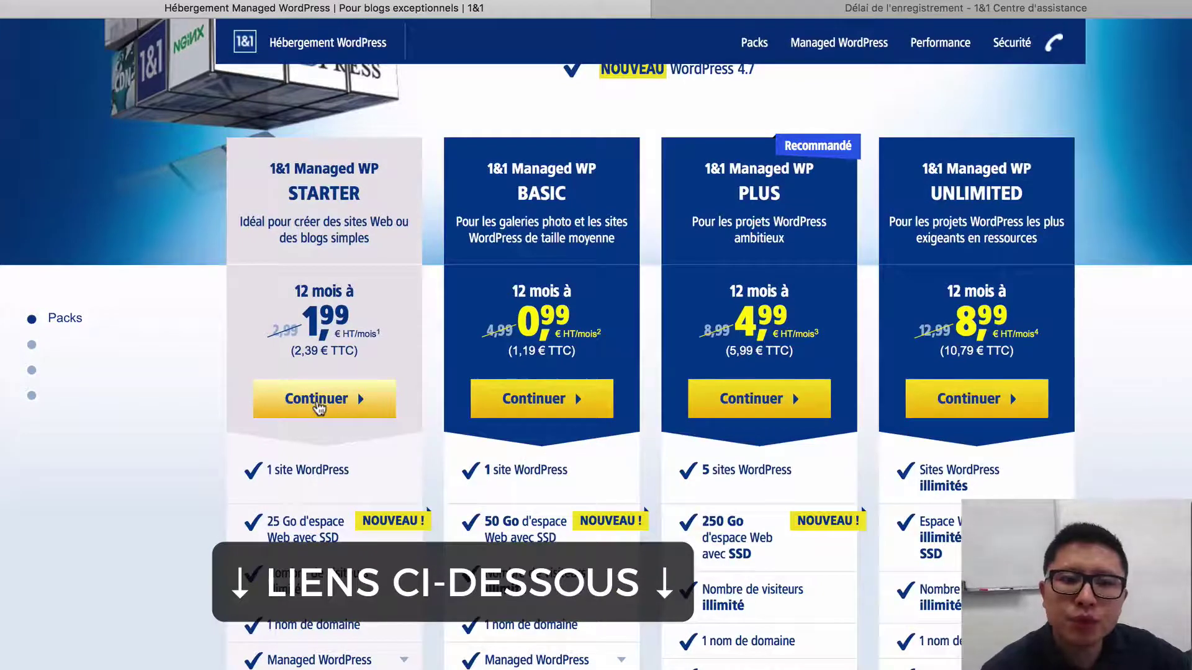
{"action": "left_click", "coordinate": [318, 405]}
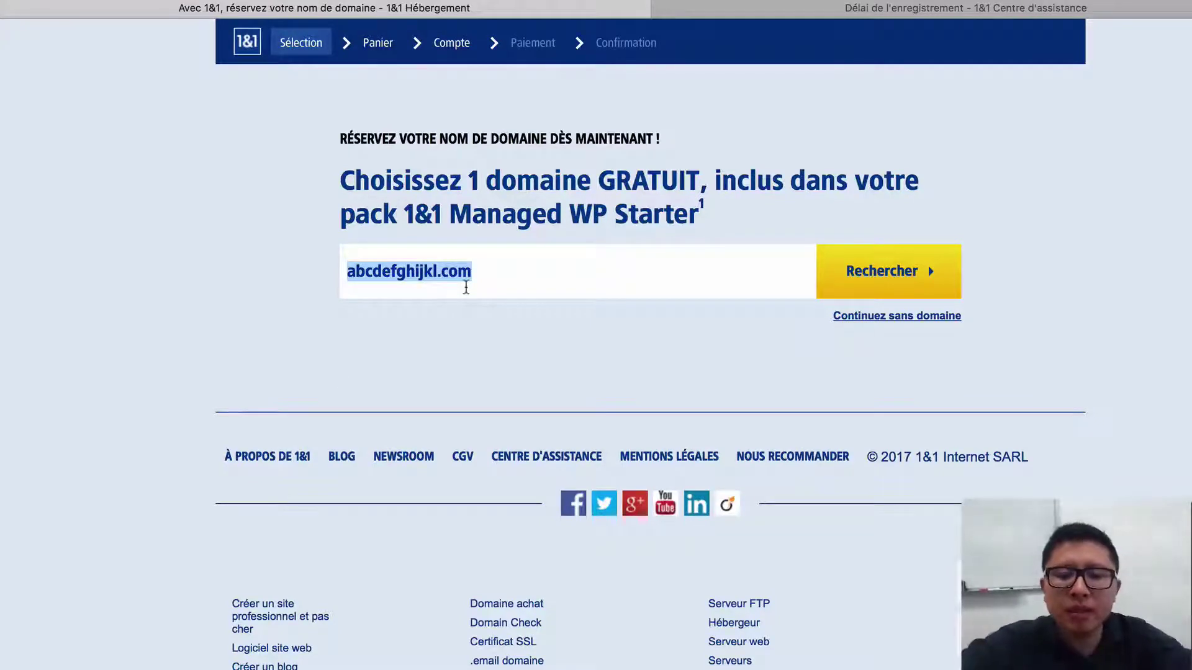
{"action": "type", "text": "abcd"}
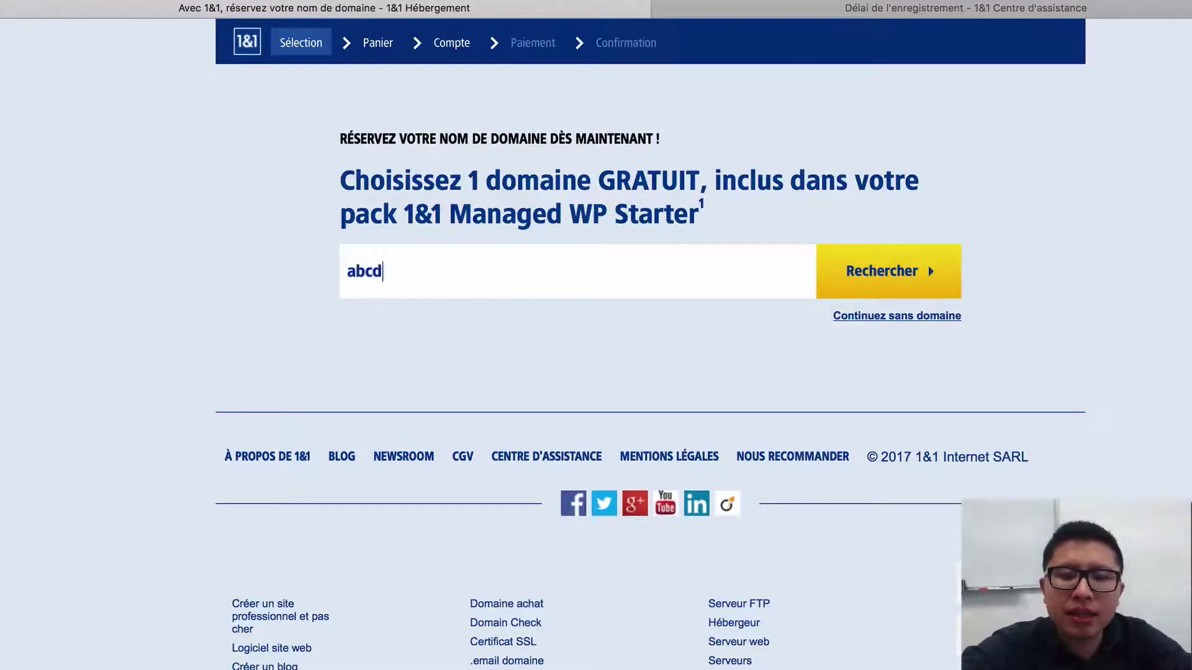
{"action": "type", "text": "e1234"}
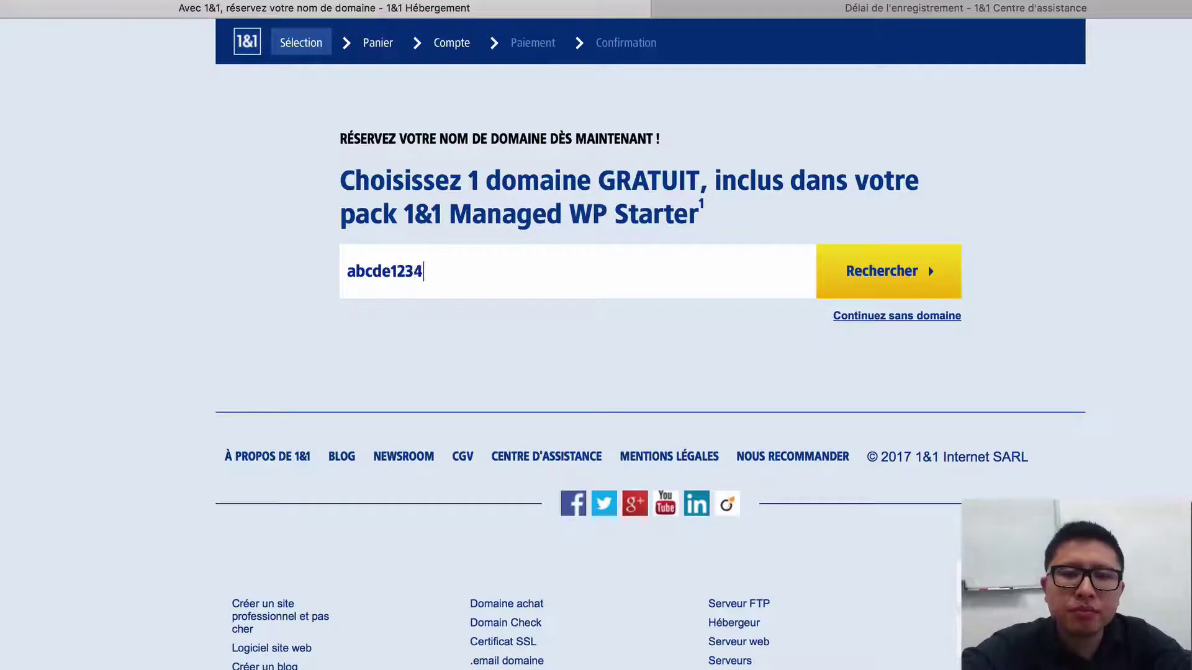
{"action": "type", "text": ".com"}
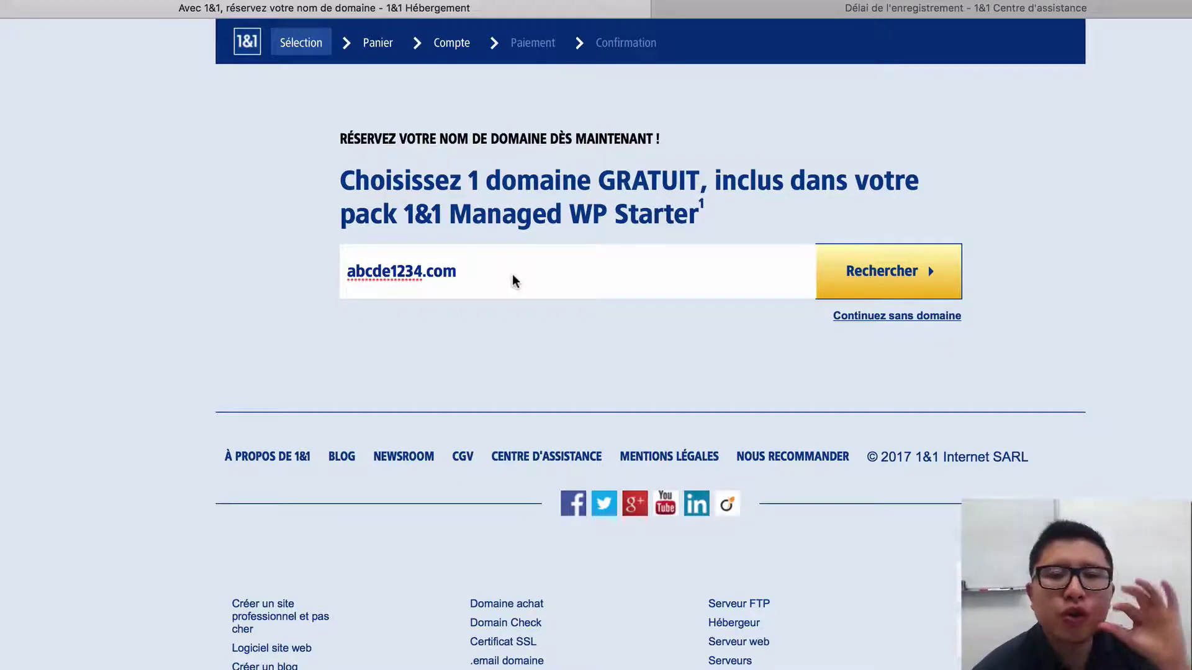
{"action": "key", "text": "Return"}
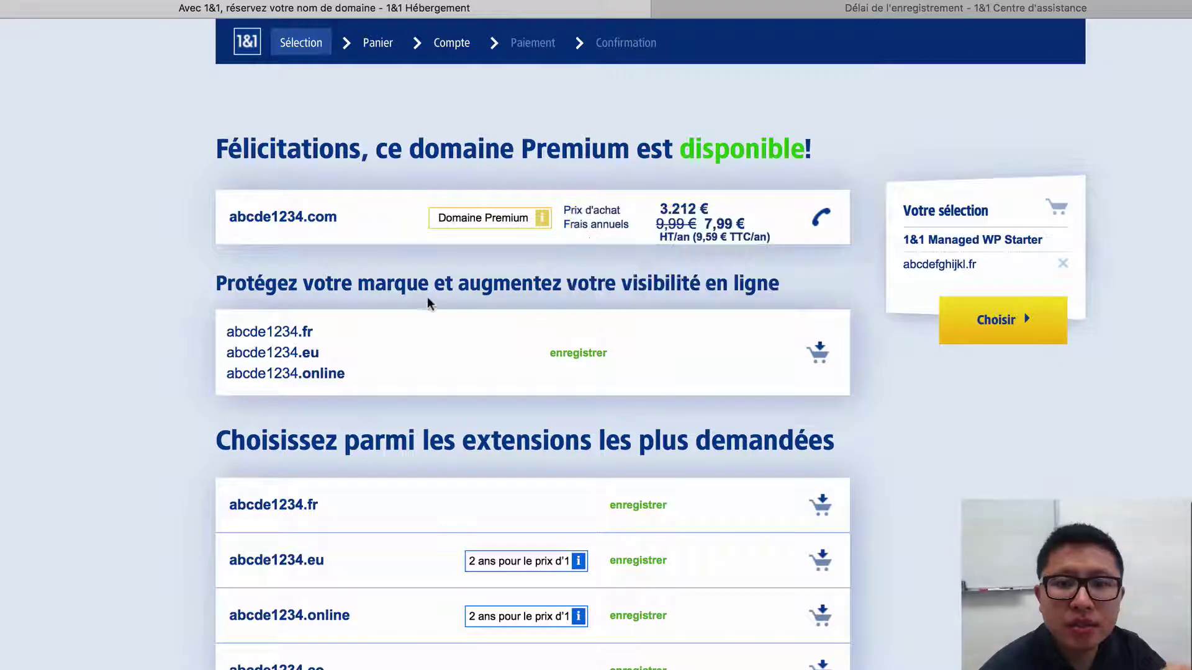
Search the edited domain abcde123467890.com and continue with it in the Starter selection
{"action": "scroll", "coordinate": [430, 297], "scroll_direction": "down", "scroll_amount": 5}
{"action": "scroll", "coordinate": [429, 297], "scroll_direction": "up", "scroll_amount": 5}
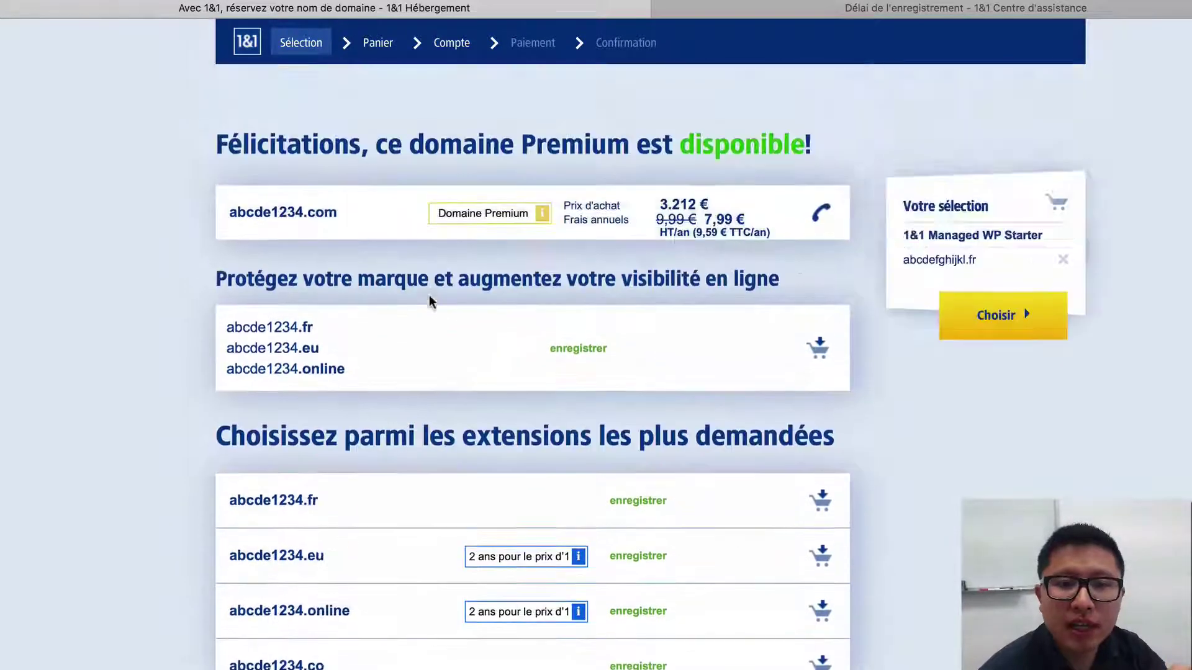
{"action": "scroll", "coordinate": [429, 296], "scroll_direction": "down", "scroll_amount": 15}
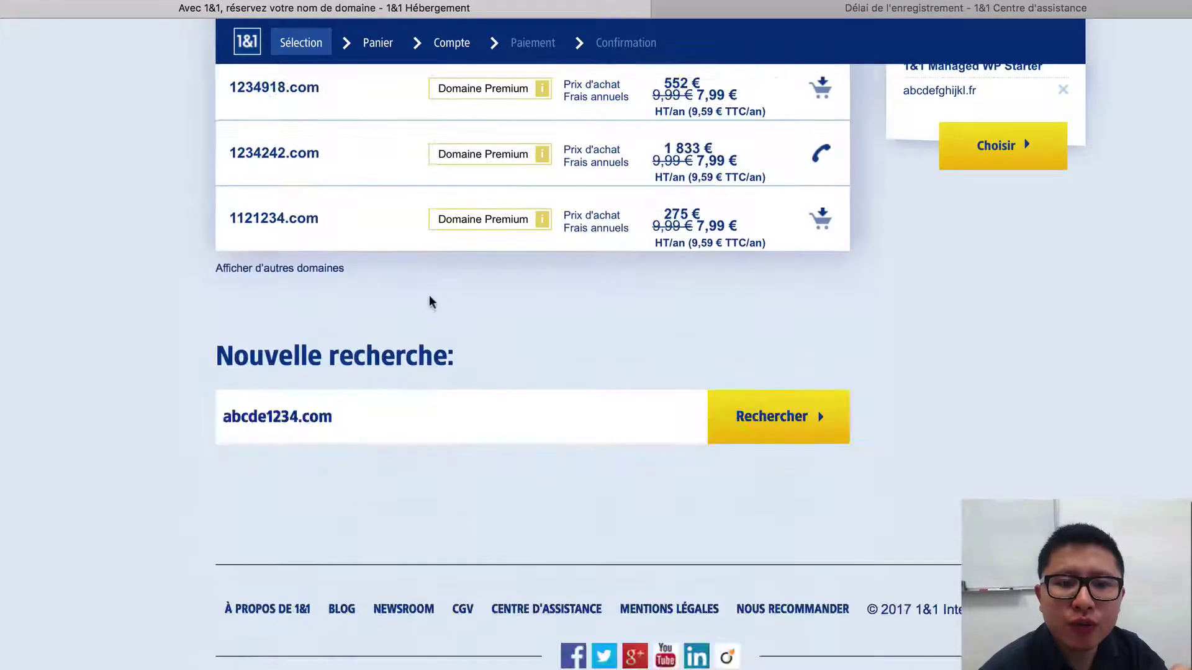
{"action": "left_click", "coordinate": [351, 418]}
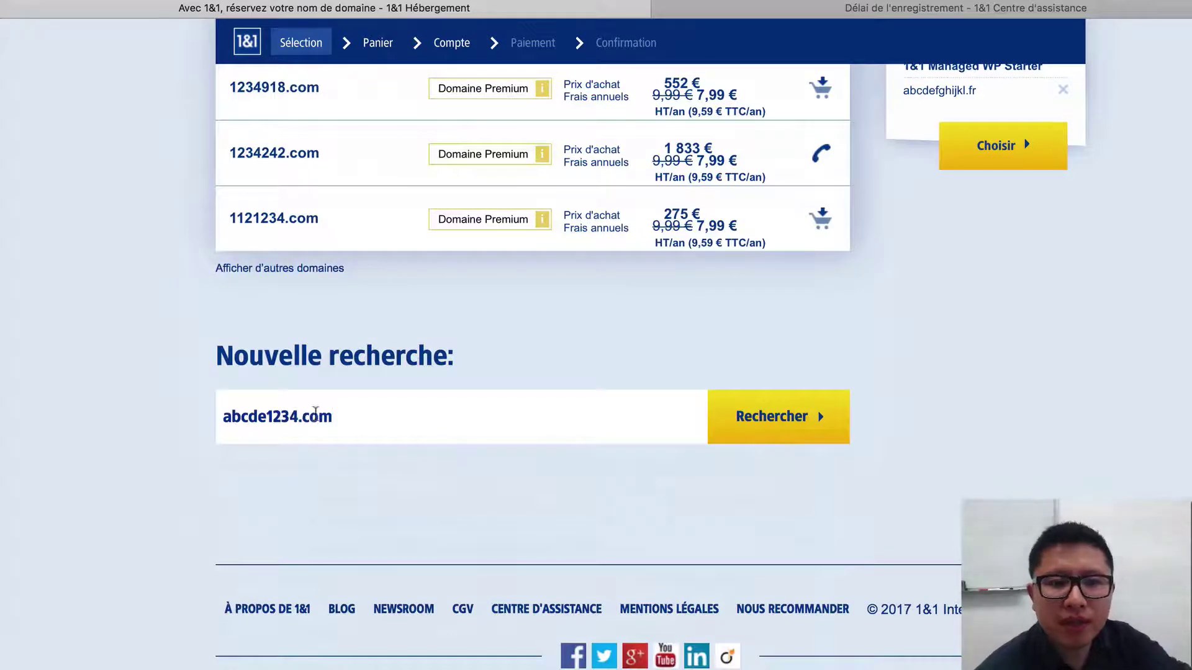
{"action": "left_click", "coordinate": [301, 417]}
{"action": "type", "text": "6789"}
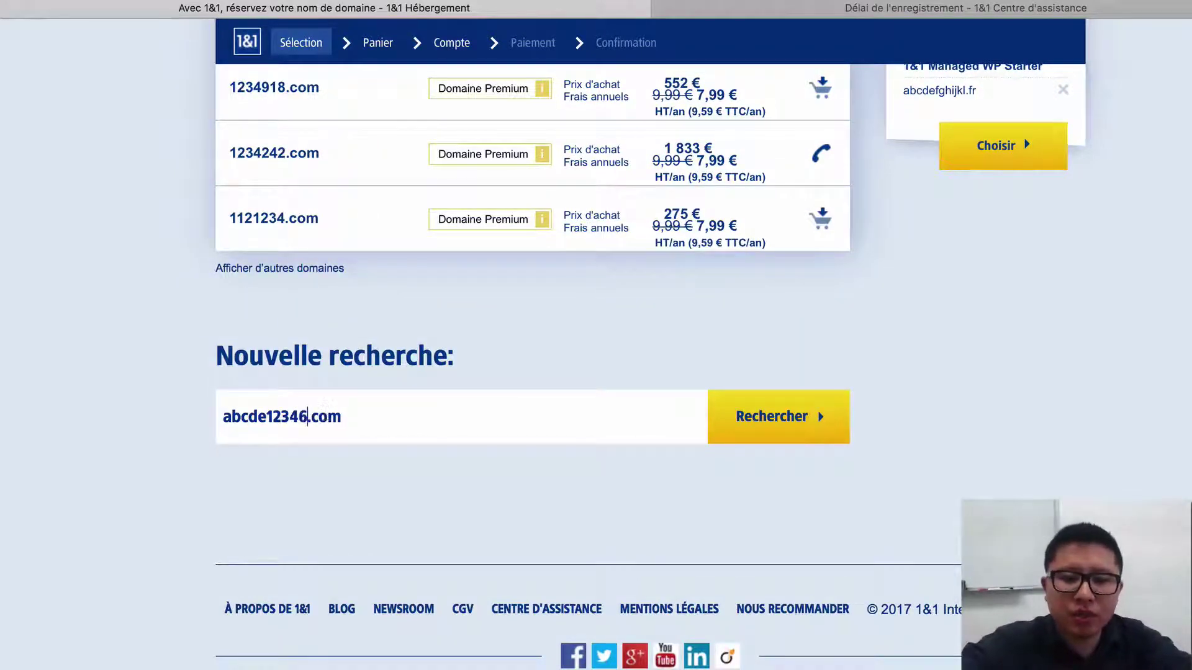
{"action": "type", "text": "0"}
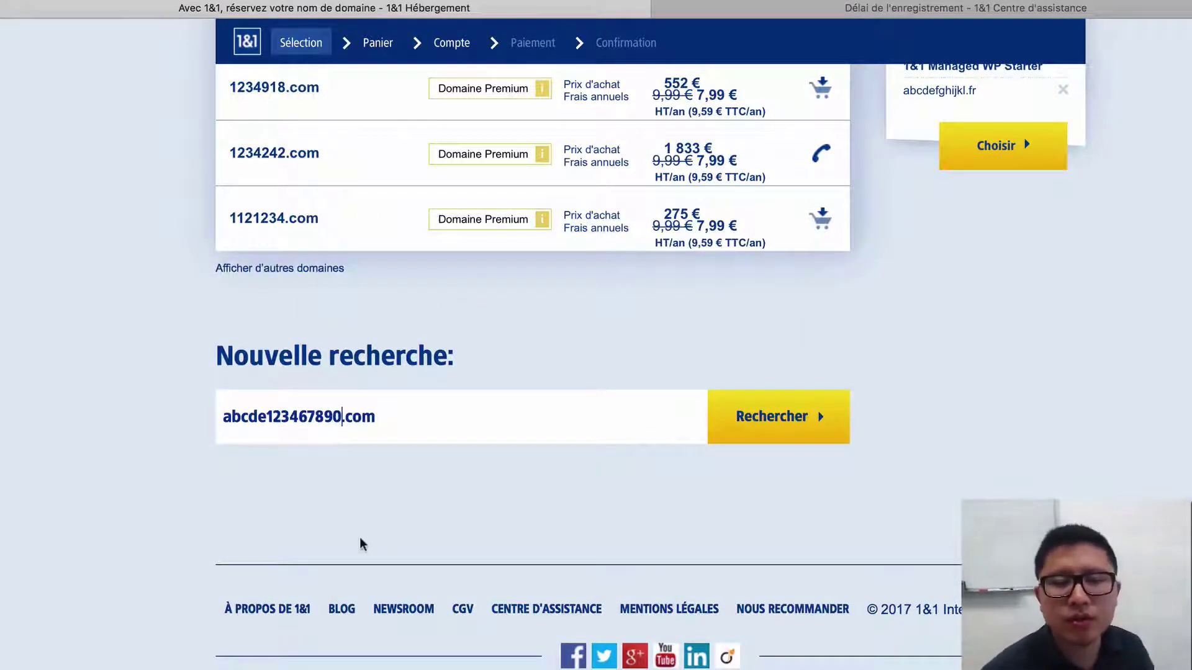
{"action": "left_click", "coordinate": [773, 416]}
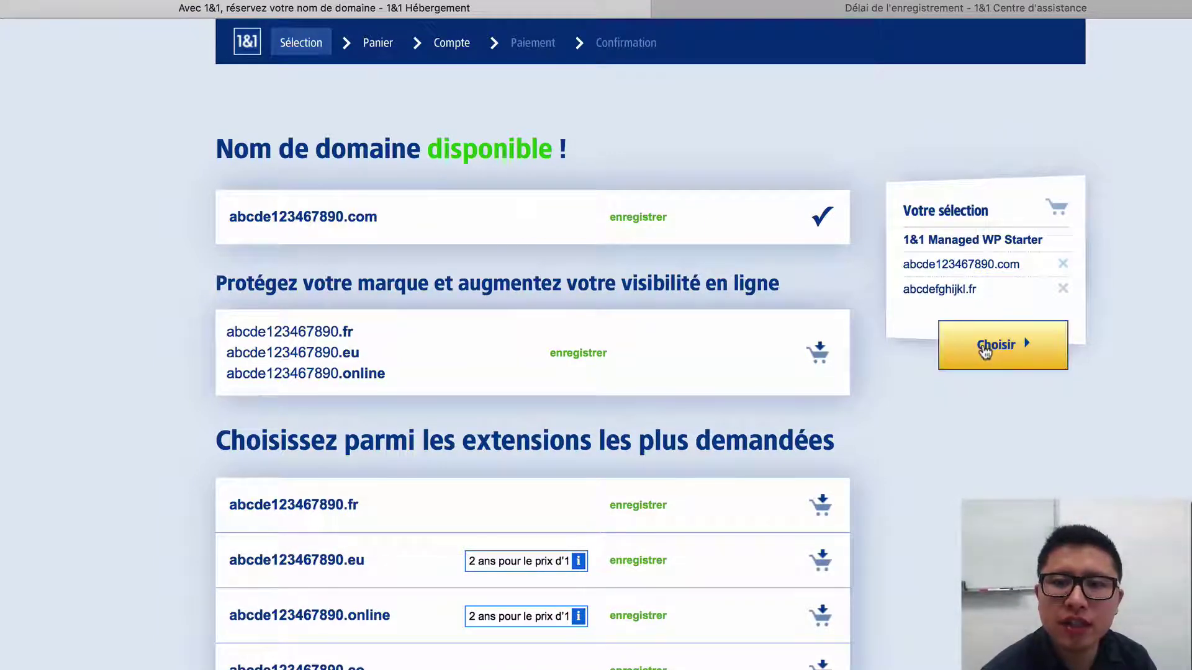
{"action": "left_click", "coordinate": [1006, 340]}
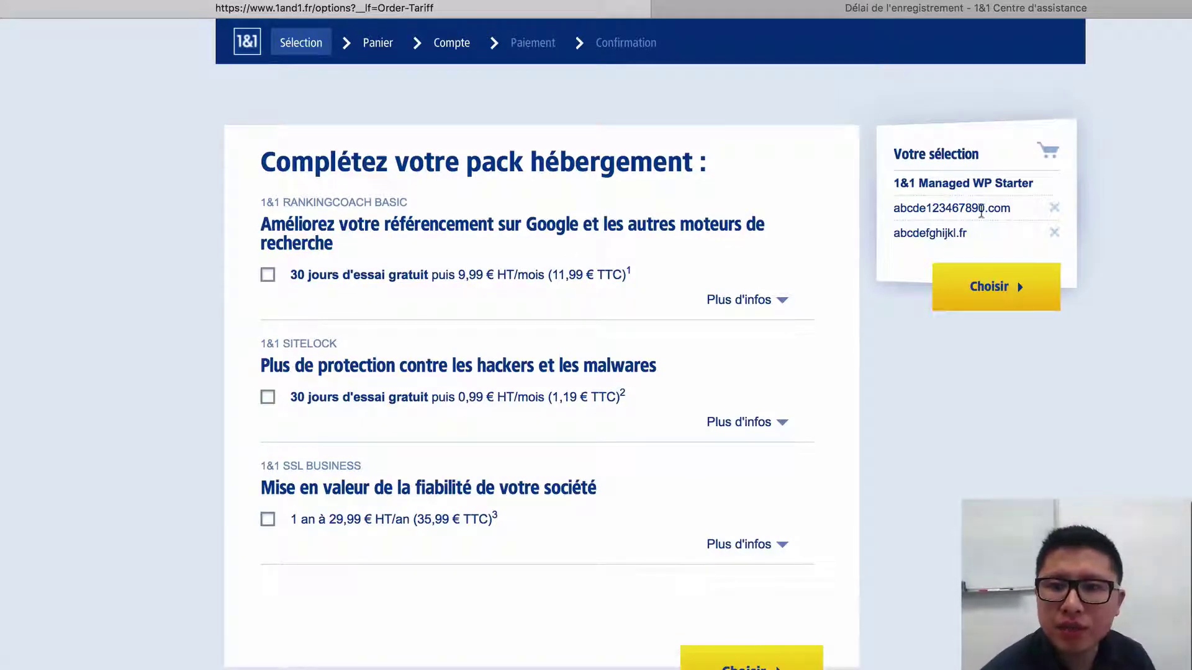
Remove abcde123467890.com, continue to the cart, and review the 21,99 € savings
{"action": "left_click", "coordinate": [1055, 213]}
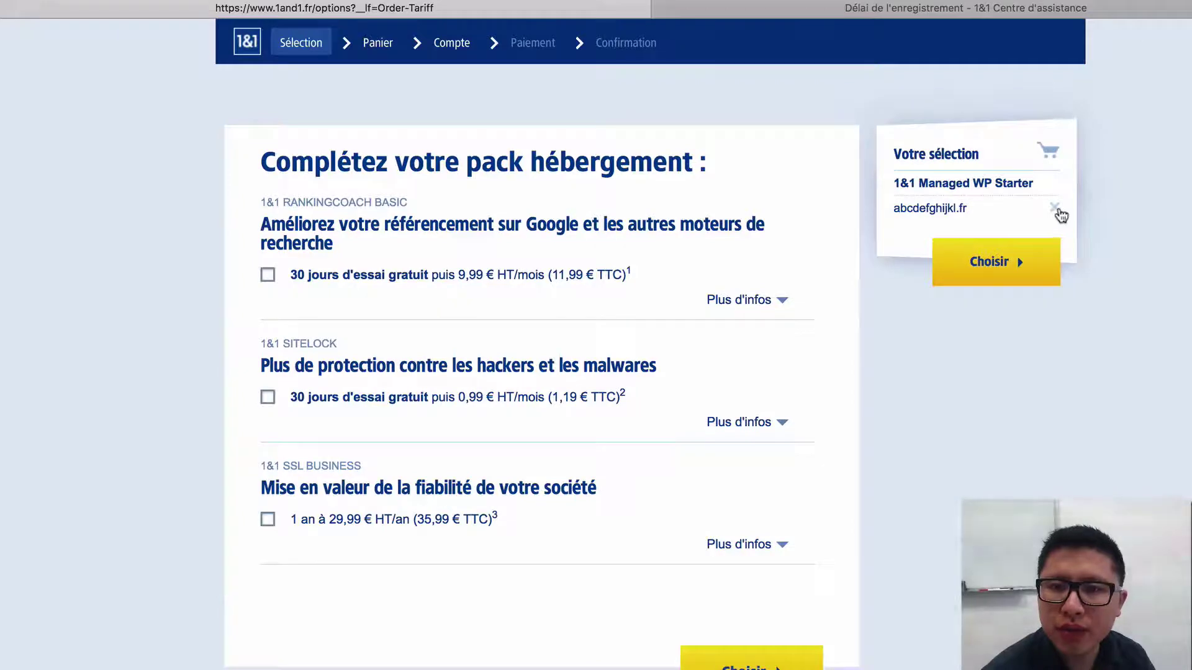
{"action": "left_click", "coordinate": [1004, 264]}
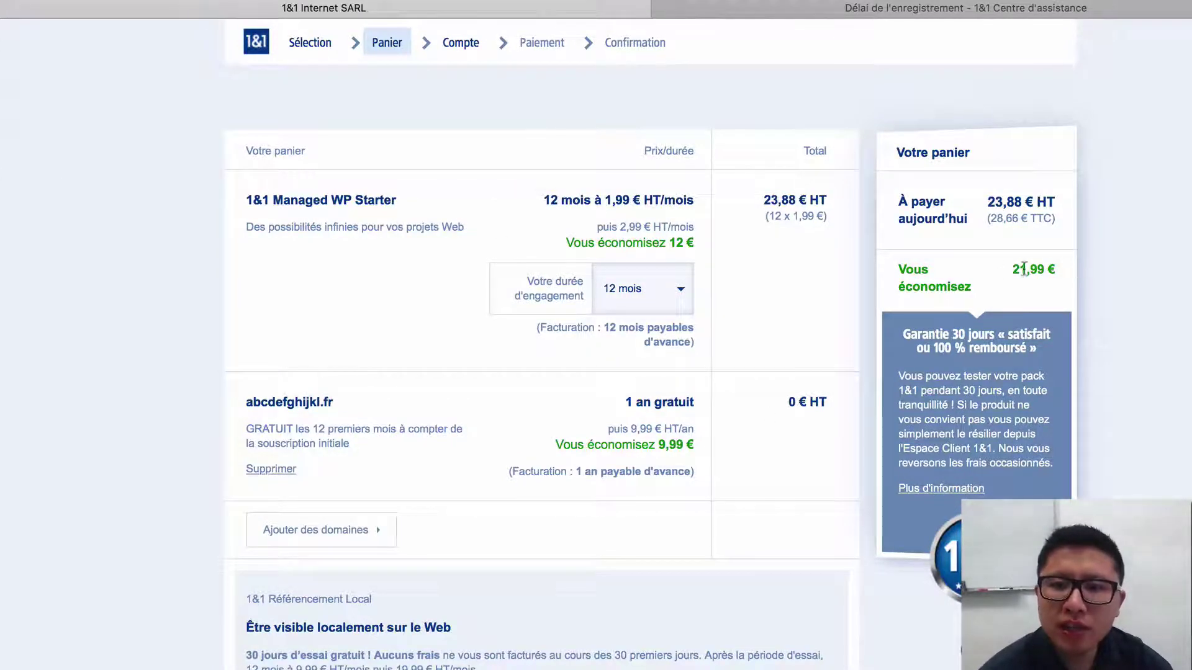
{"action": "mouse_move", "coordinate": [1013, 269]}
{"action": "left_mouse_down"}
{"action": "mouse_move", "coordinate": [1066, 271]}
{"action": "mouse_move", "coordinate": [1014, 268]}
{"action": "left_mouse_up"}
{"action": "left_click", "coordinate": [1062, 271]}
{"action": "left_click_drag", "start_coordinate": [1012, 268], "coordinate": [1058, 269]}
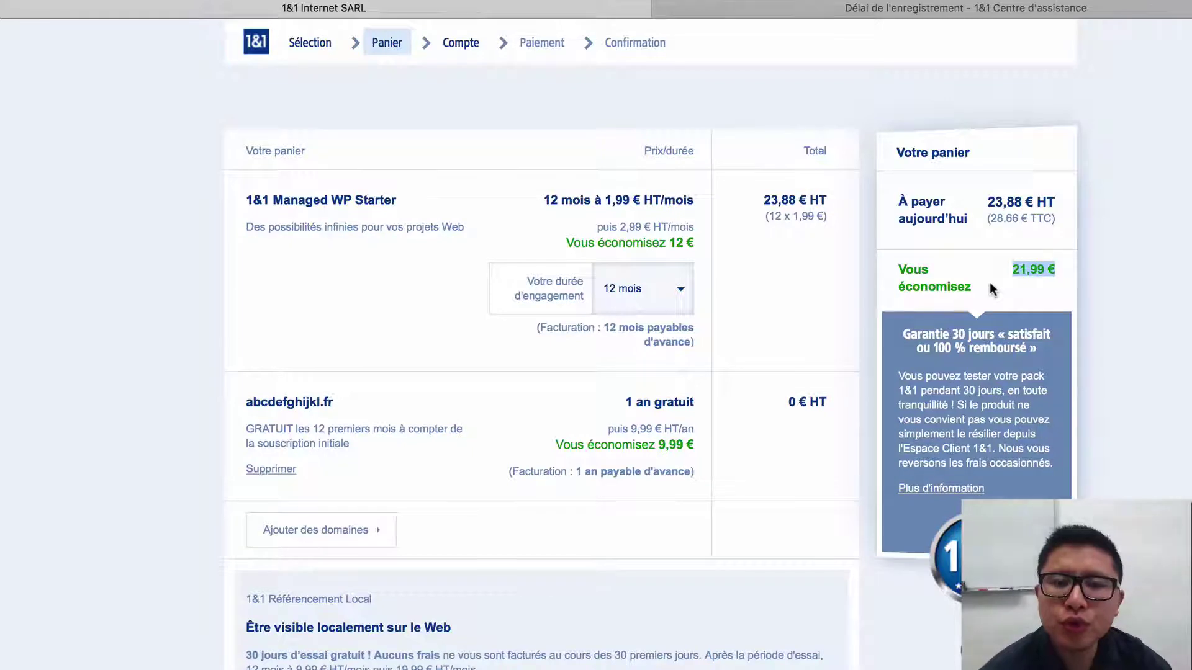
{"action": "scroll", "coordinate": [990, 282], "scroll_direction": "down", "scroll_amount": 2}
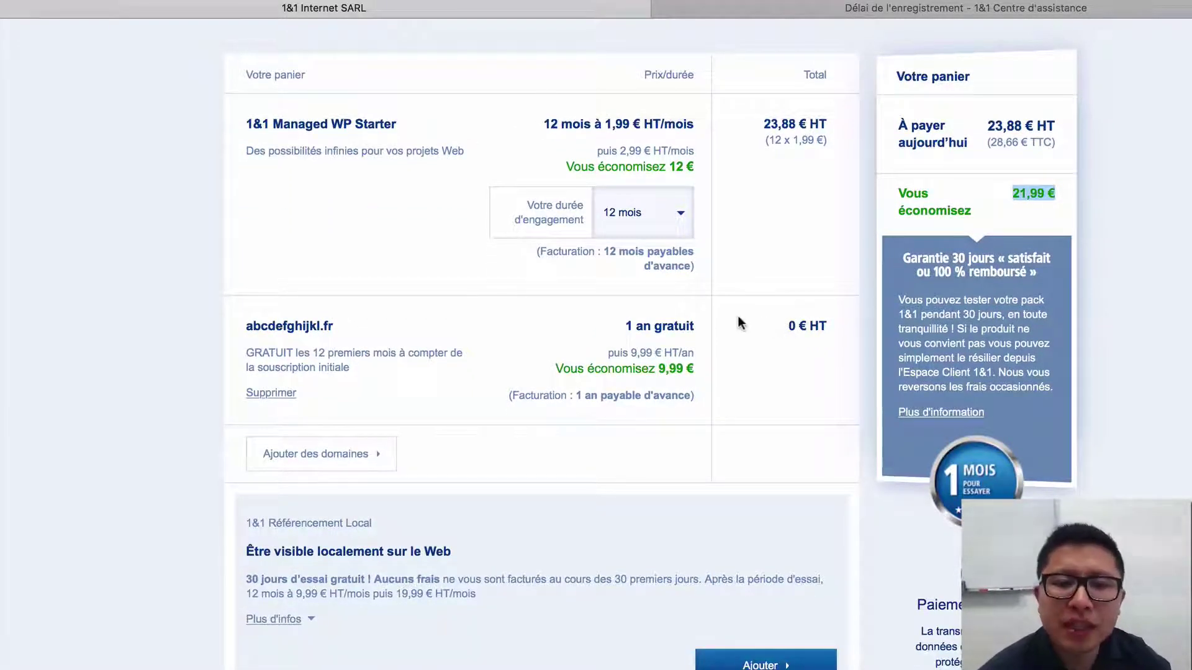
{"action": "scroll", "coordinate": [849, 281], "scroll_direction": "down", "scroll_amount": 10}
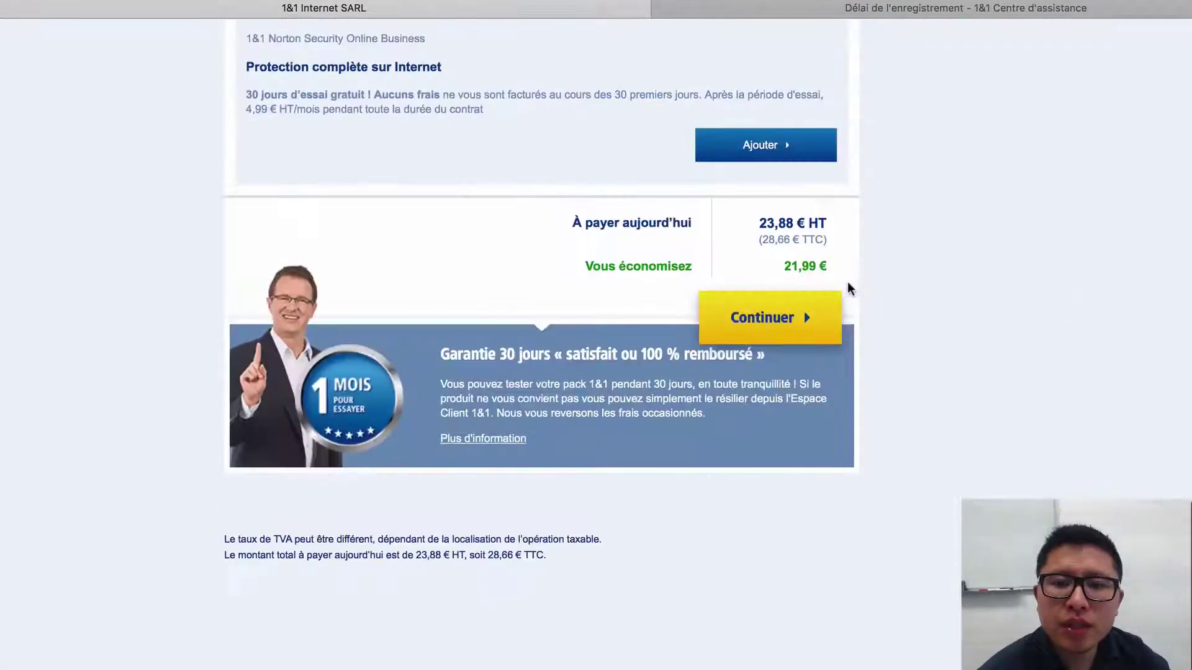
{"action": "scroll", "coordinate": [766, 278], "scroll_direction": "up", "scroll_amount": 3}
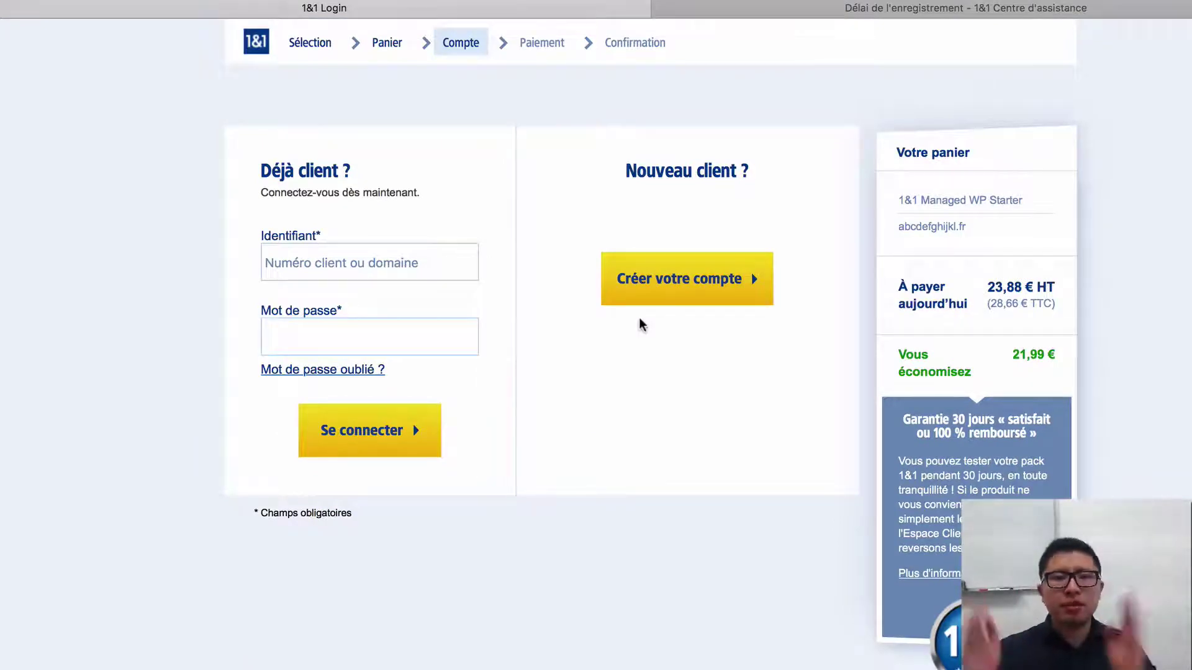
Start a new customer account, then switch between the order form and registration-delay help article
{"action": "left_click", "coordinate": [659, 291]}
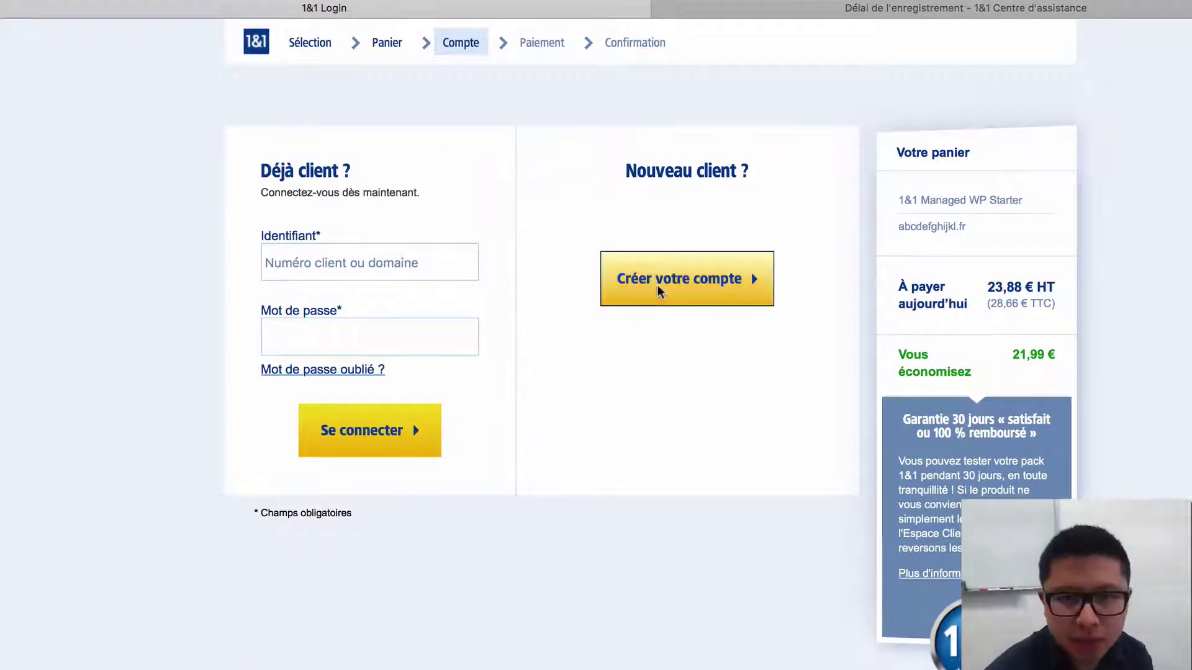
{"action": "scroll", "coordinate": [206, 269], "scroll_direction": "down", "scroll_amount": 6}
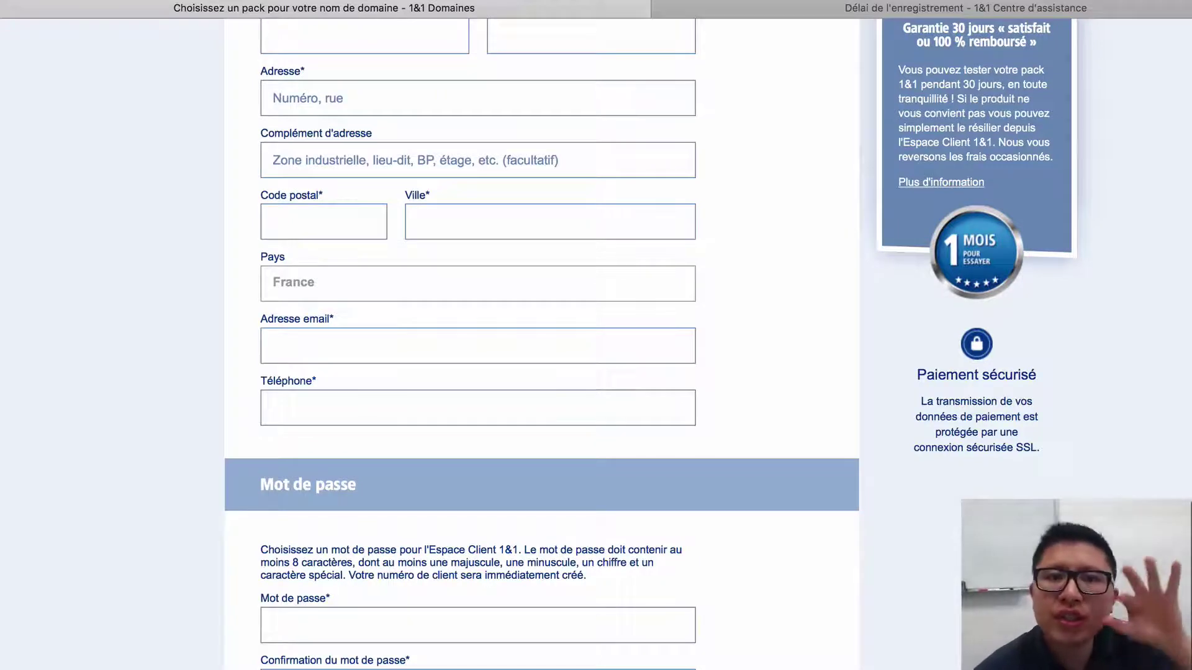
{"action": "scroll", "coordinate": [828, 553], "scroll_direction": "up", "scroll_amount": 6}
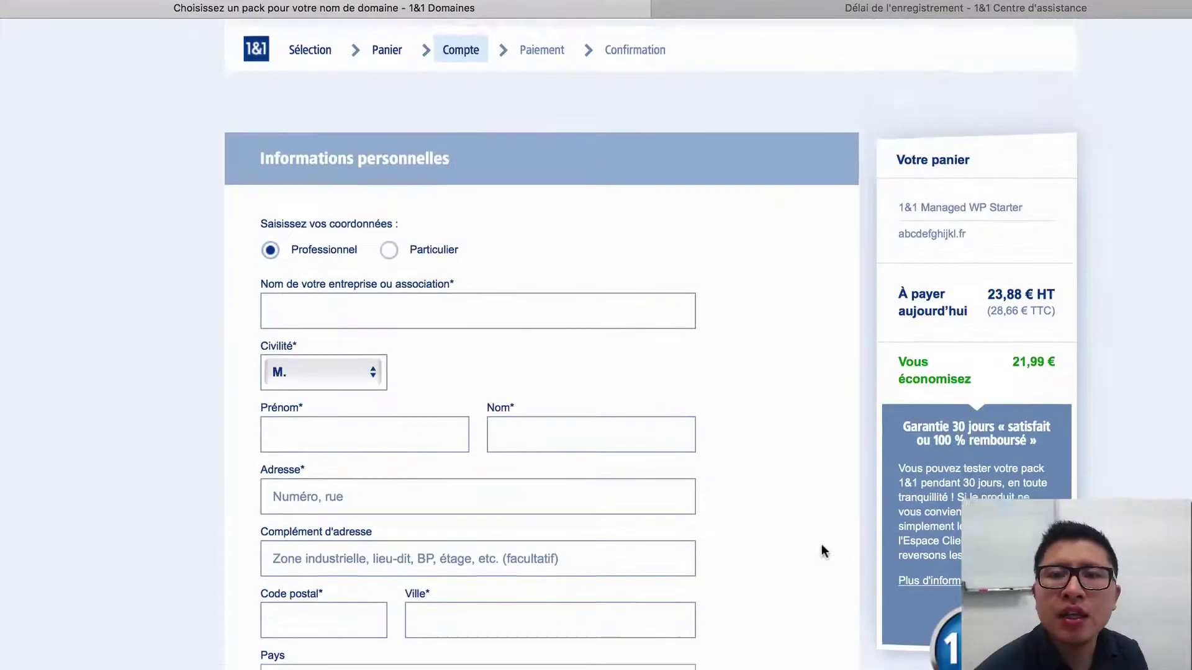
{"action": "left_click", "coordinate": [760, 12]}
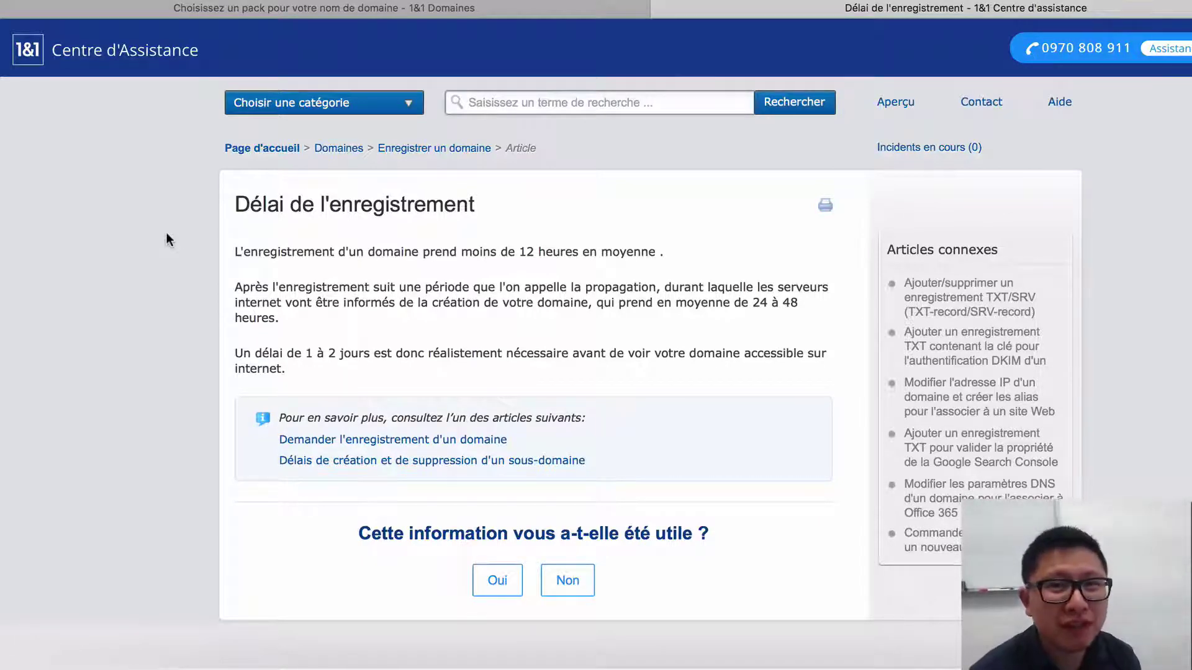
{"action": "left_click", "coordinate": [384, 7]}
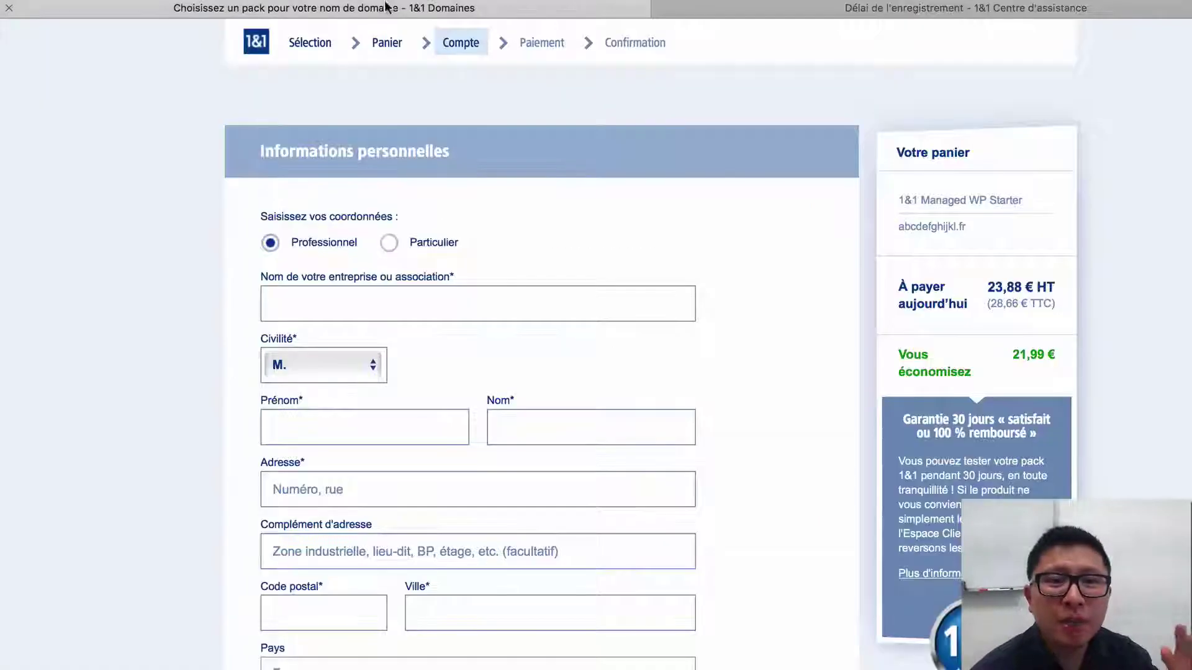
{"action": "left_click", "coordinate": [770, 9]}
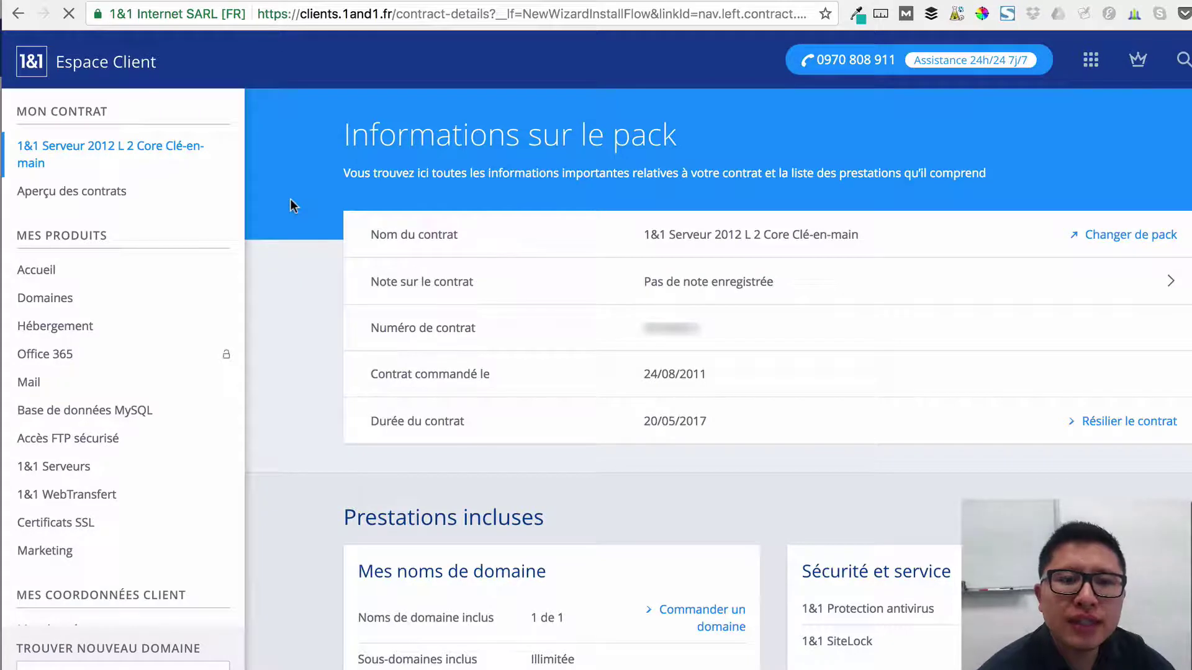
Go to the Espace Client home dashboard and scroll through its product sections
{"action": "left_click", "coordinate": [42, 271]}
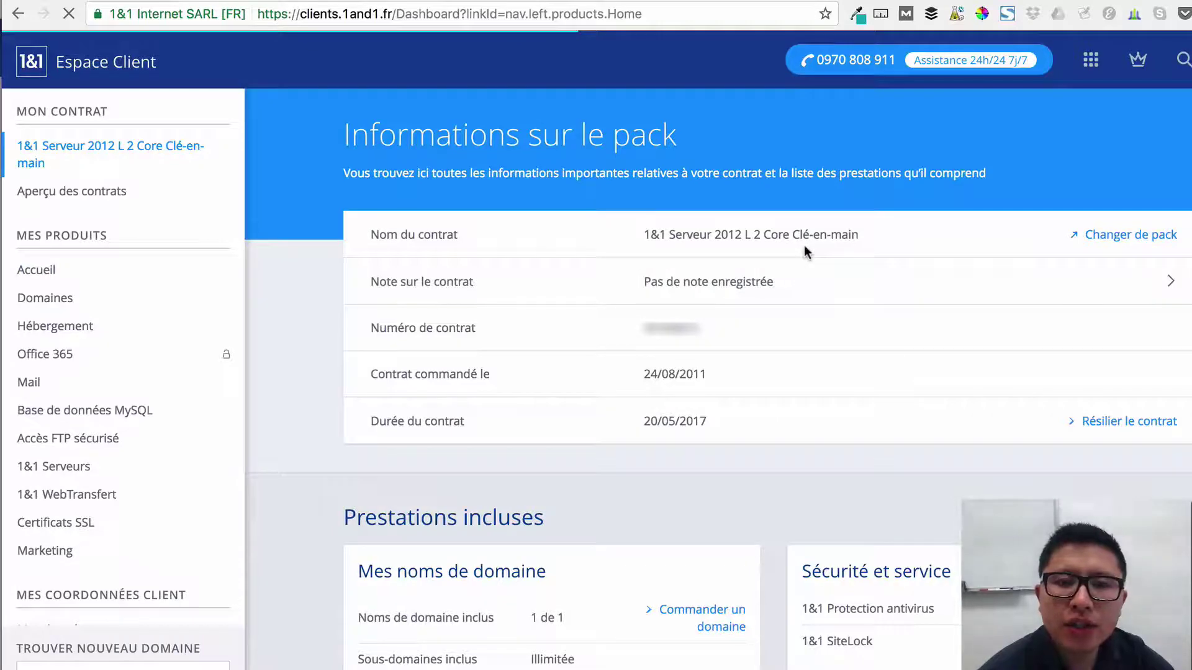
{"action": "scroll", "coordinate": [805, 250], "scroll_direction": "down", "scroll_amount": 2}
{"action": "scroll", "coordinate": [804, 251], "scroll_direction": "down", "scroll_amount": 3}
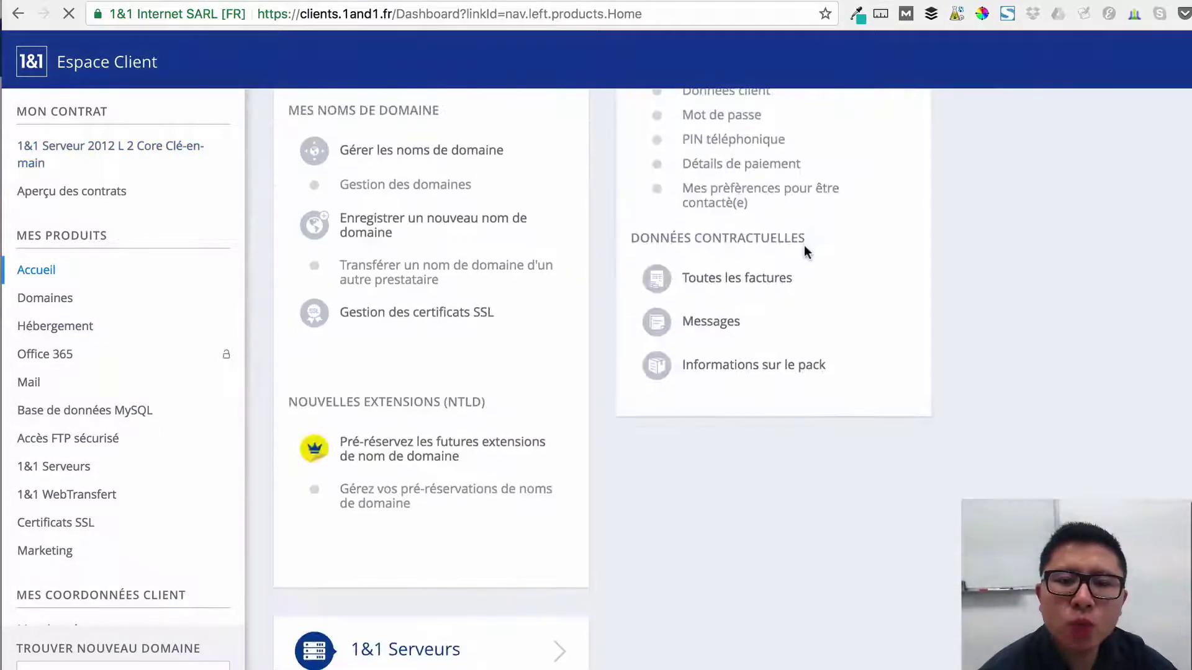
{"action": "scroll", "coordinate": [804, 250], "scroll_direction": "down", "scroll_amount": 5}
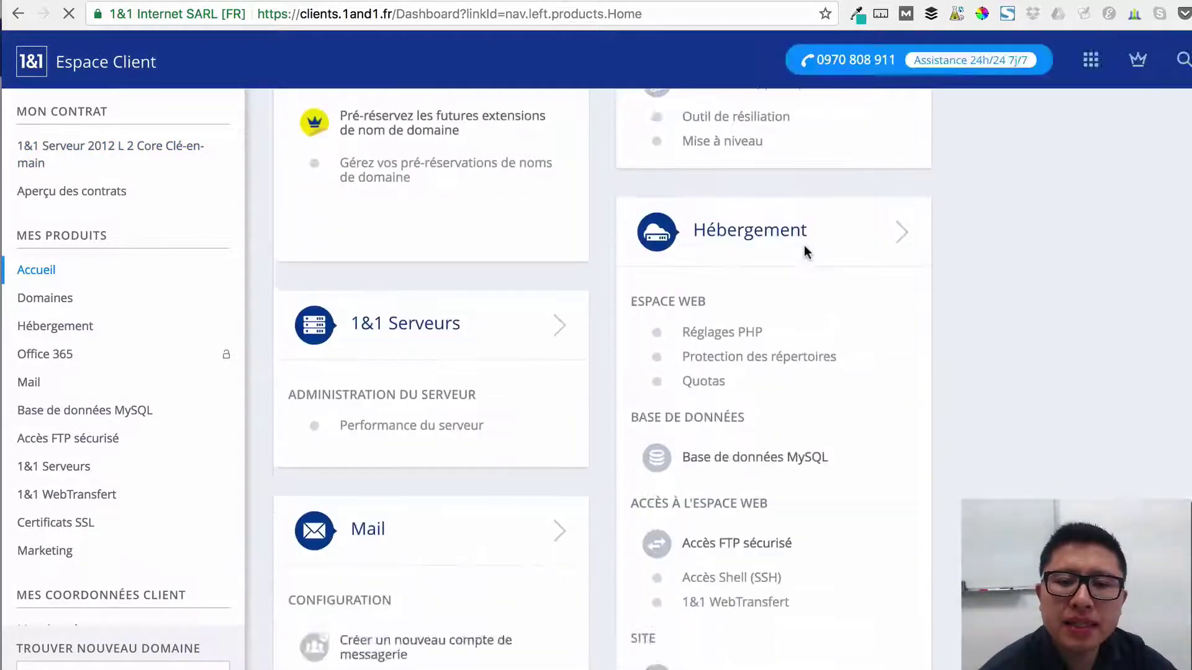
{"action": "scroll", "coordinate": [804, 248], "scroll_direction": "down", "scroll_amount": 5}
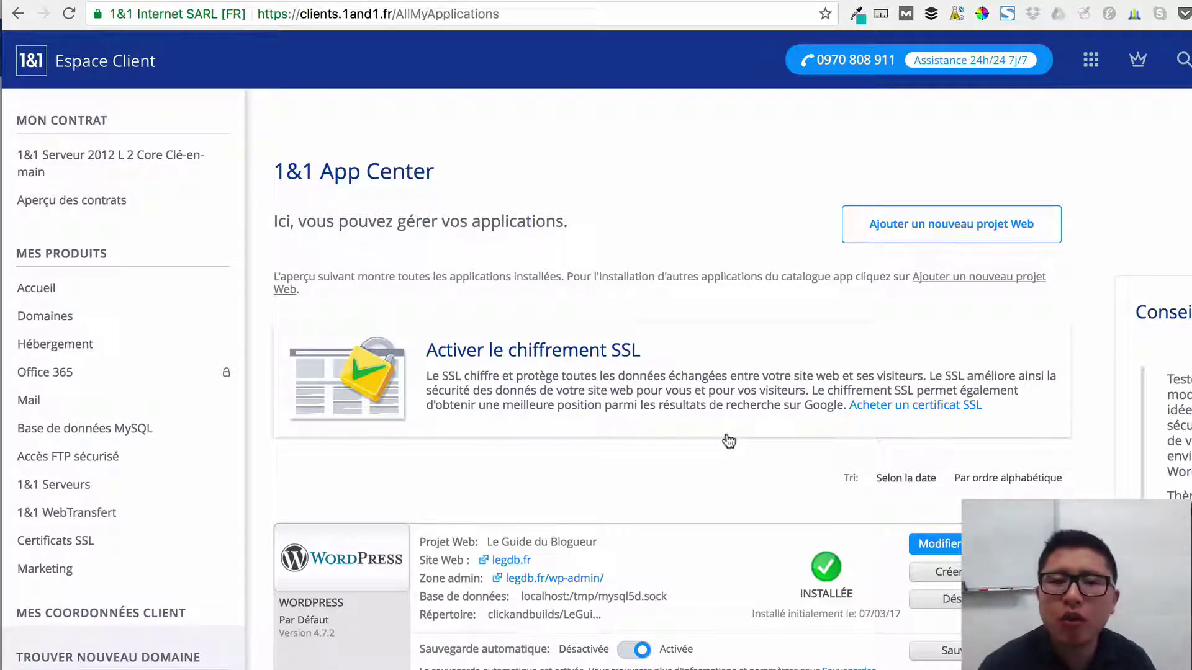
Add a new web project installing WordPress with the site title 'Marina Paris'
{"action": "left_click", "coordinate": [950, 230]}
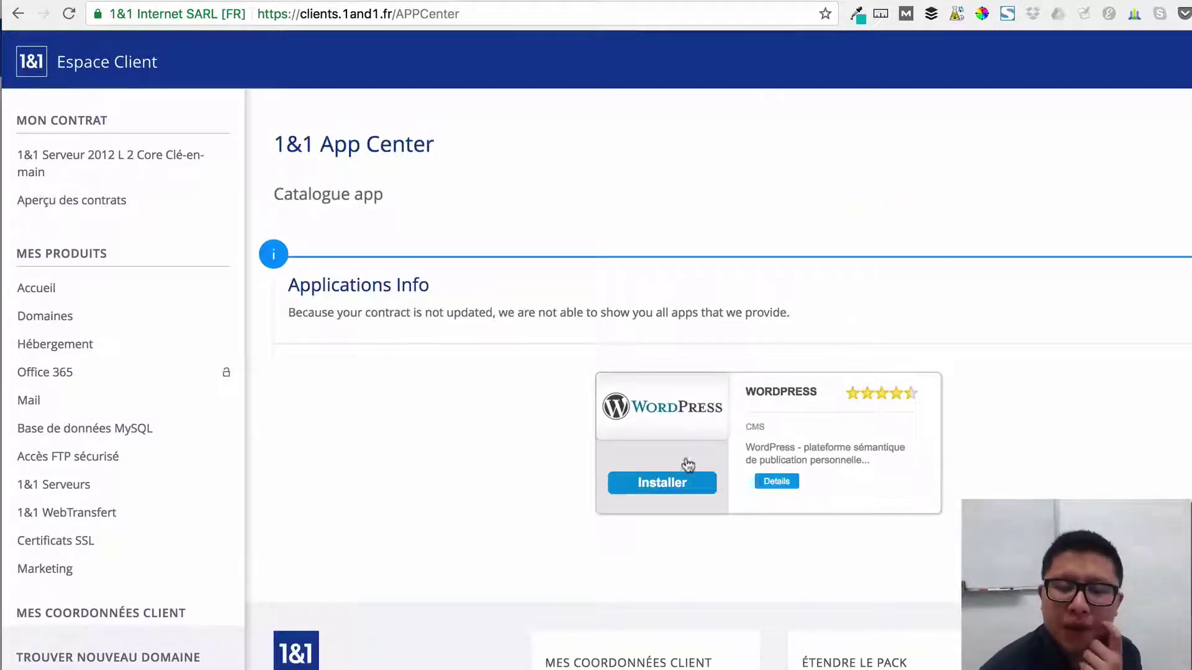
{"action": "left_click", "coordinate": [676, 491]}
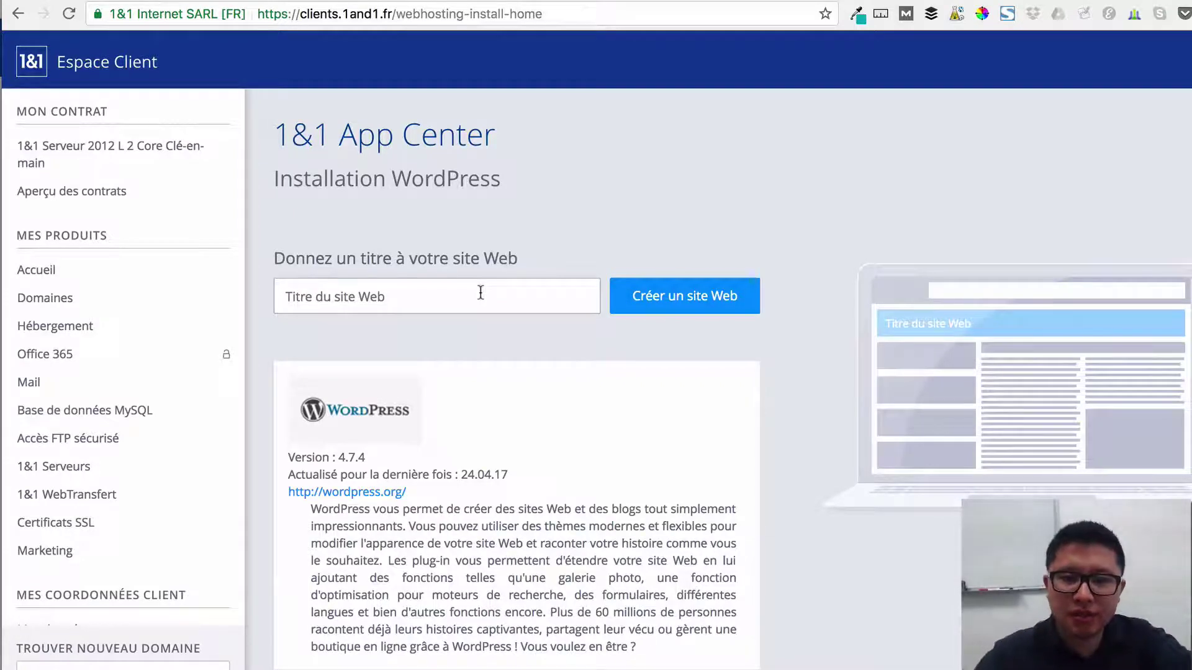
{"action": "type", "text": "Ma"}
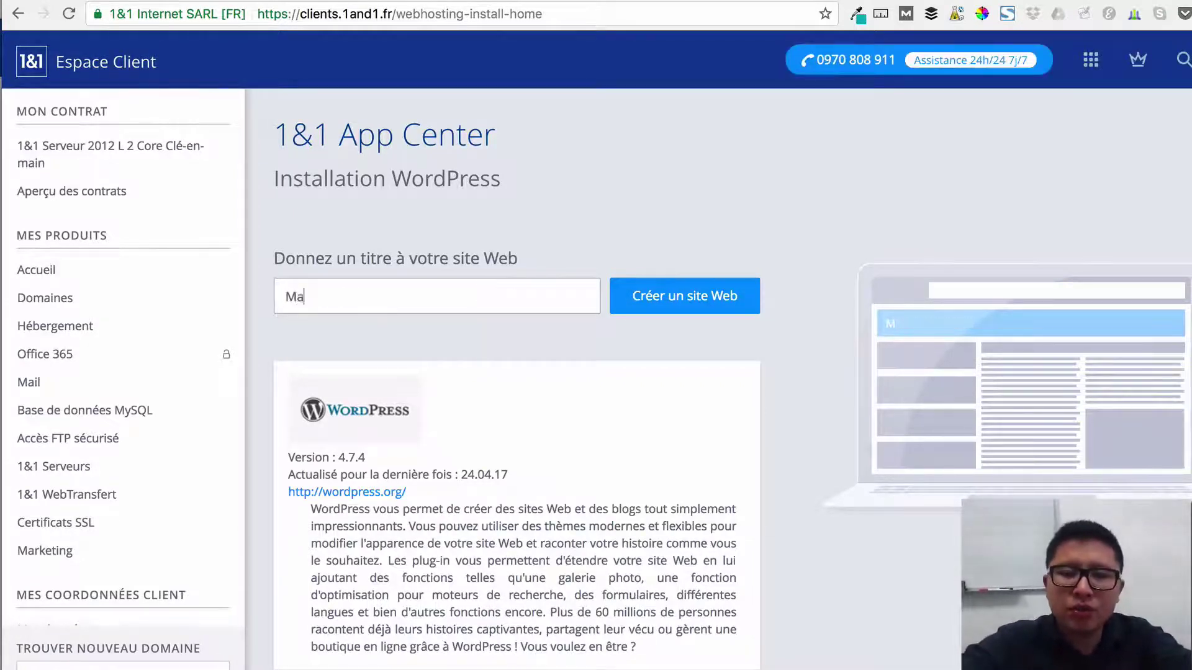
{"action": "type", "text": "rina Paris"}
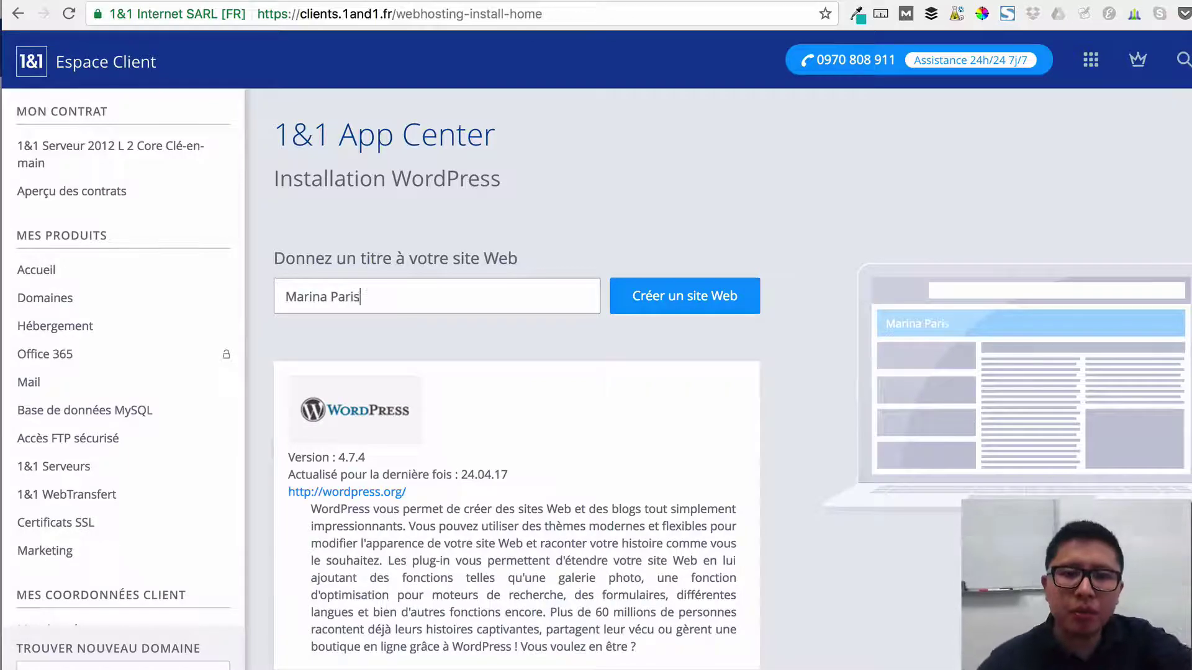
{"action": "left_click", "coordinate": [717, 309]}
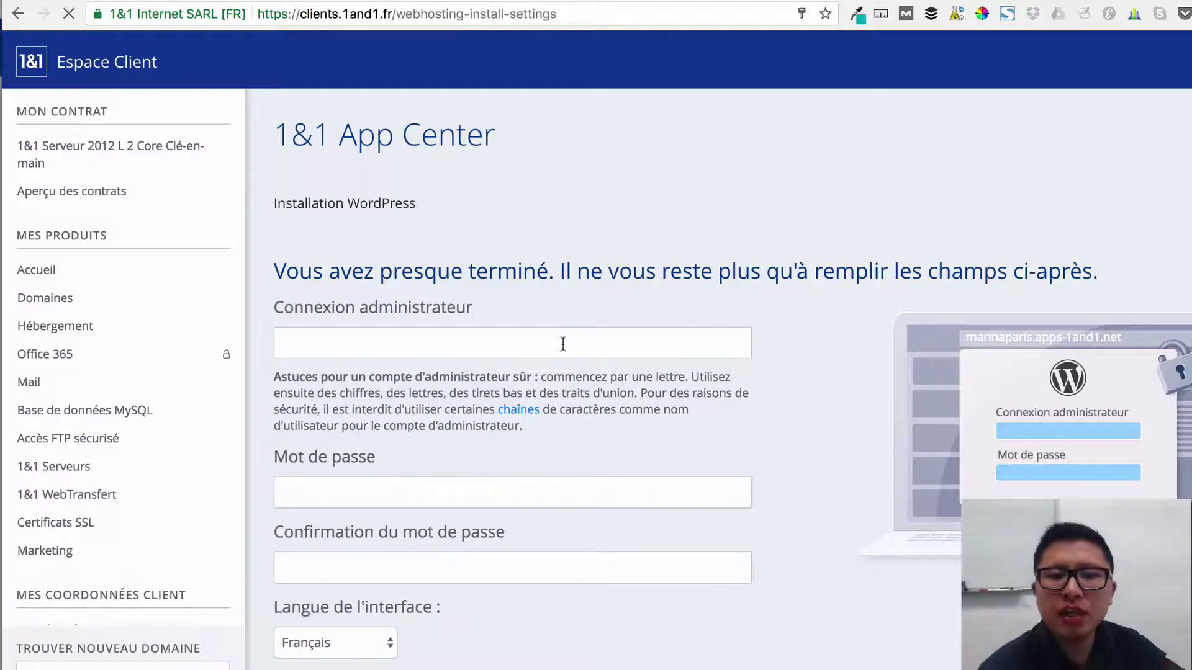
{"action": "left_click", "coordinate": [563, 344]}
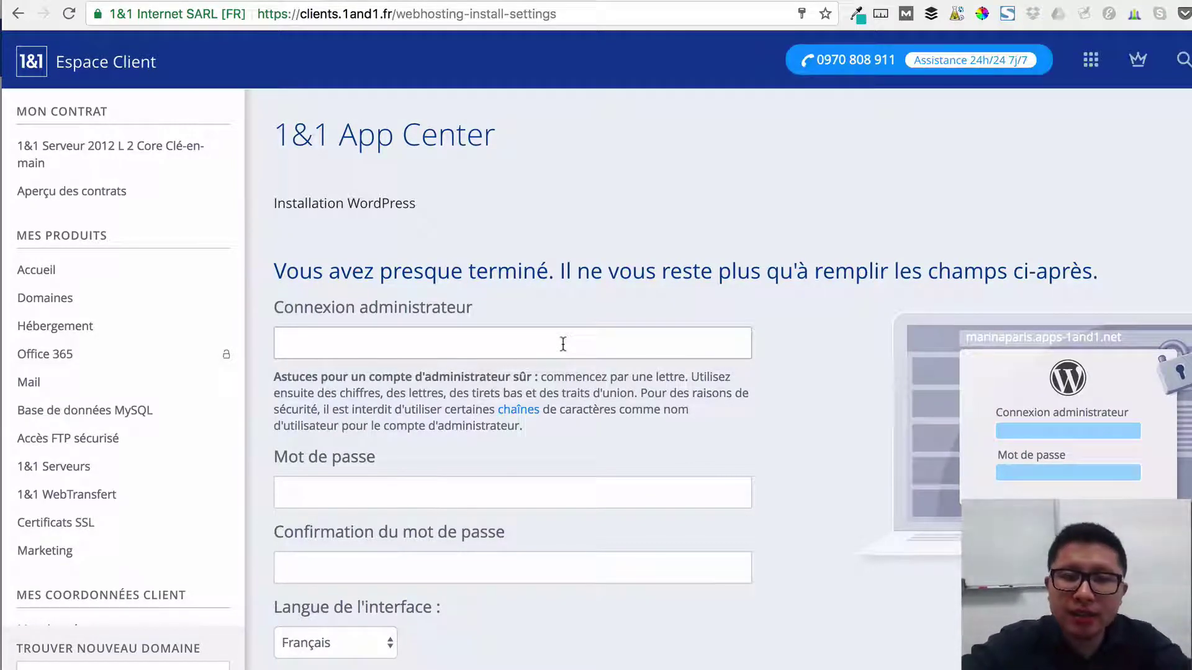
Enter the administrator login and password, then confirm the password
{"action": "type", "text": "Marin"}
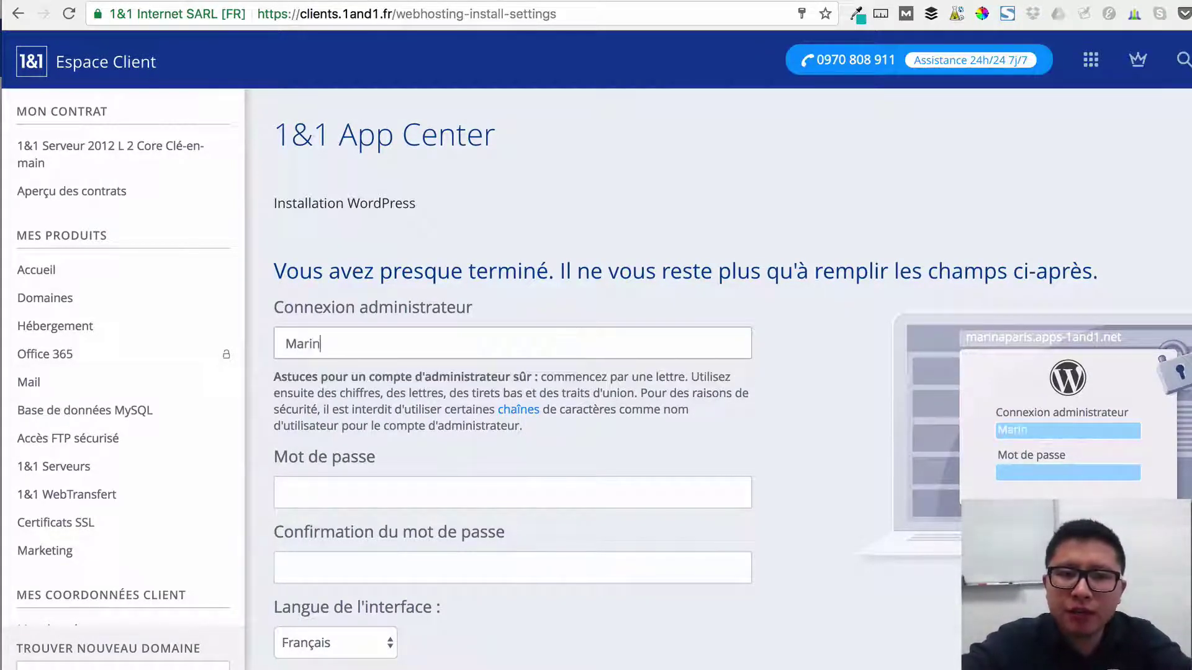
{"action": "type", "text": "aParis"}
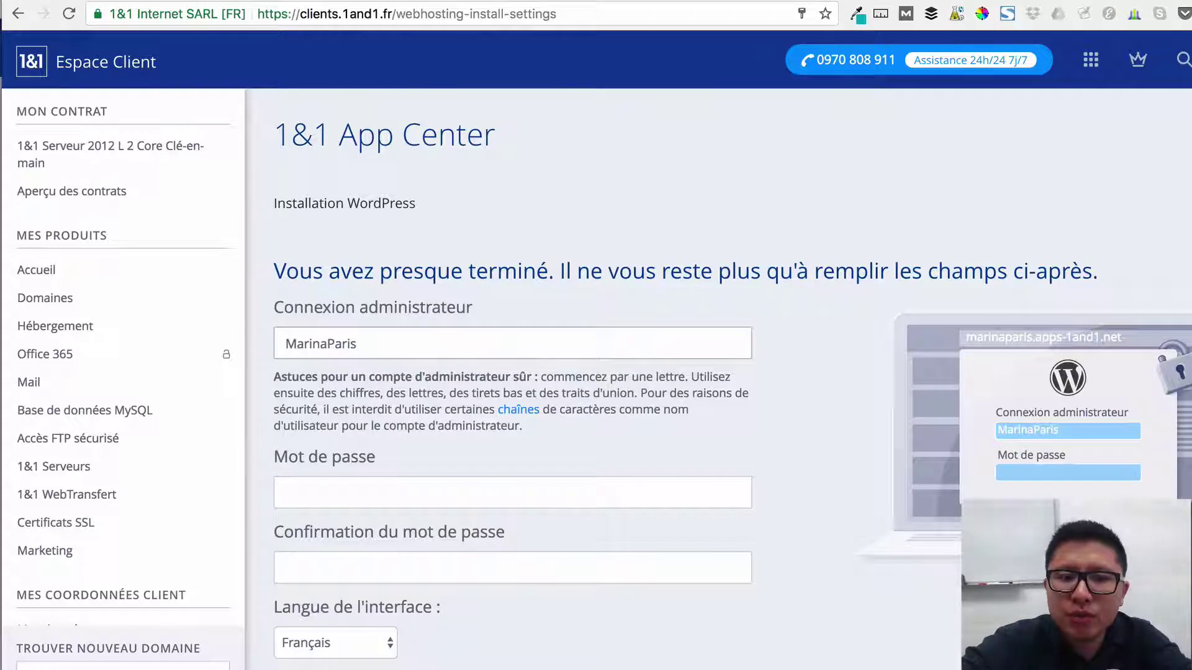
{"action": "left_click", "coordinate": [513, 493]}
{"action": "type", "text": "********"}
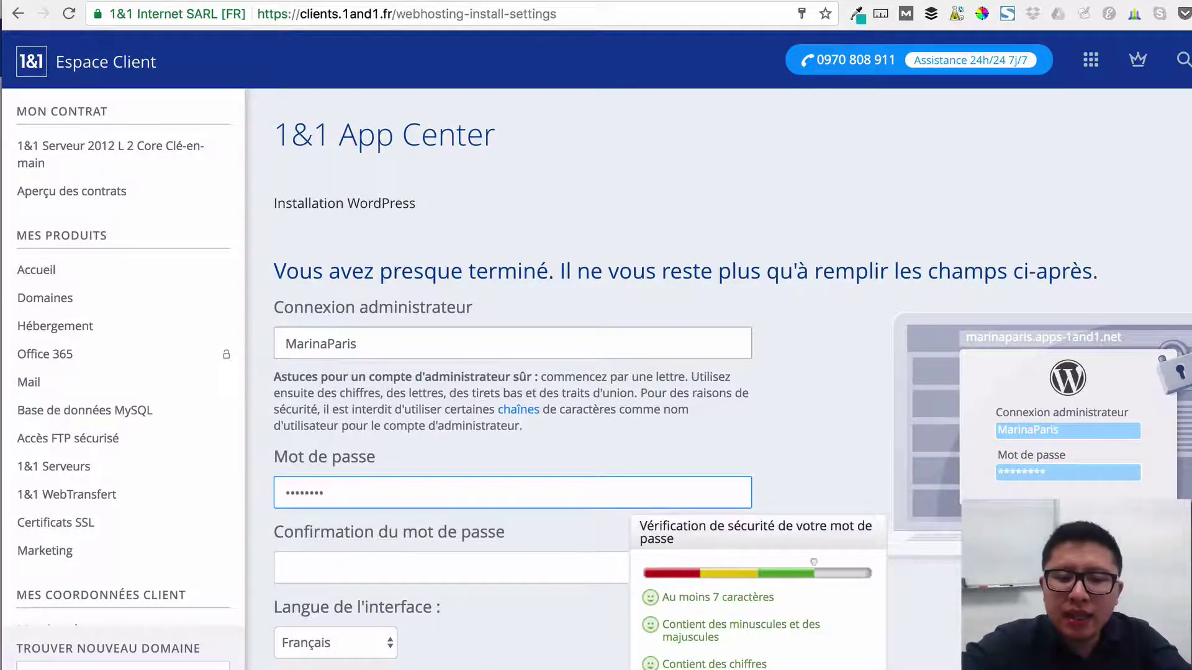
{"action": "type", "text": "****"}
{"action": "left_click", "coordinate": [513, 567]}
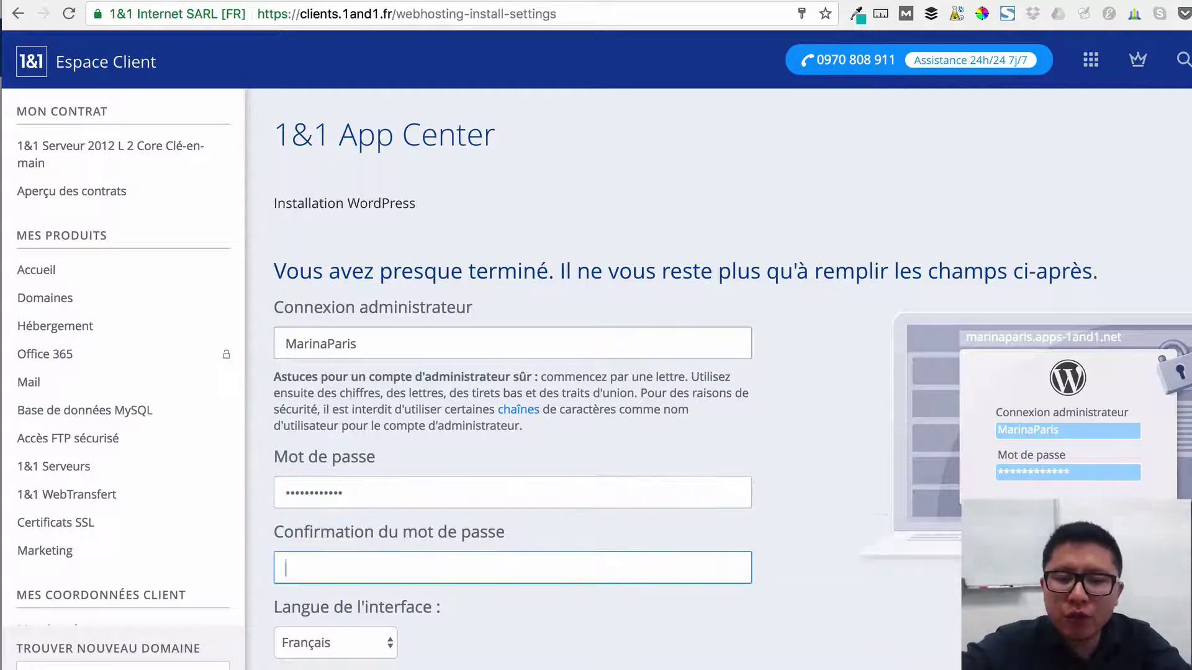
{"action": "type", "text": "************"}
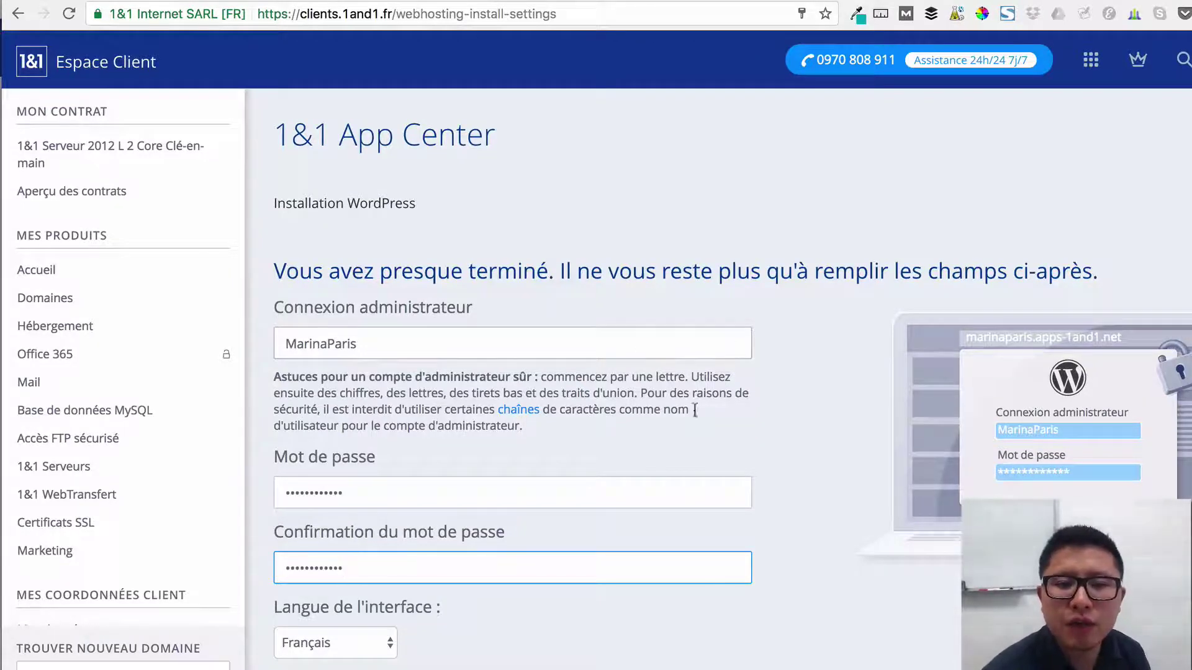
Accept the terms of use, submit the admin details, and decline saving the password
{"action": "scroll", "coordinate": [628, 419], "scroll_direction": "down", "scroll_amount": 2}
{"action": "scroll", "coordinate": [632, 424], "scroll_direction": "down", "scroll_amount": 4}
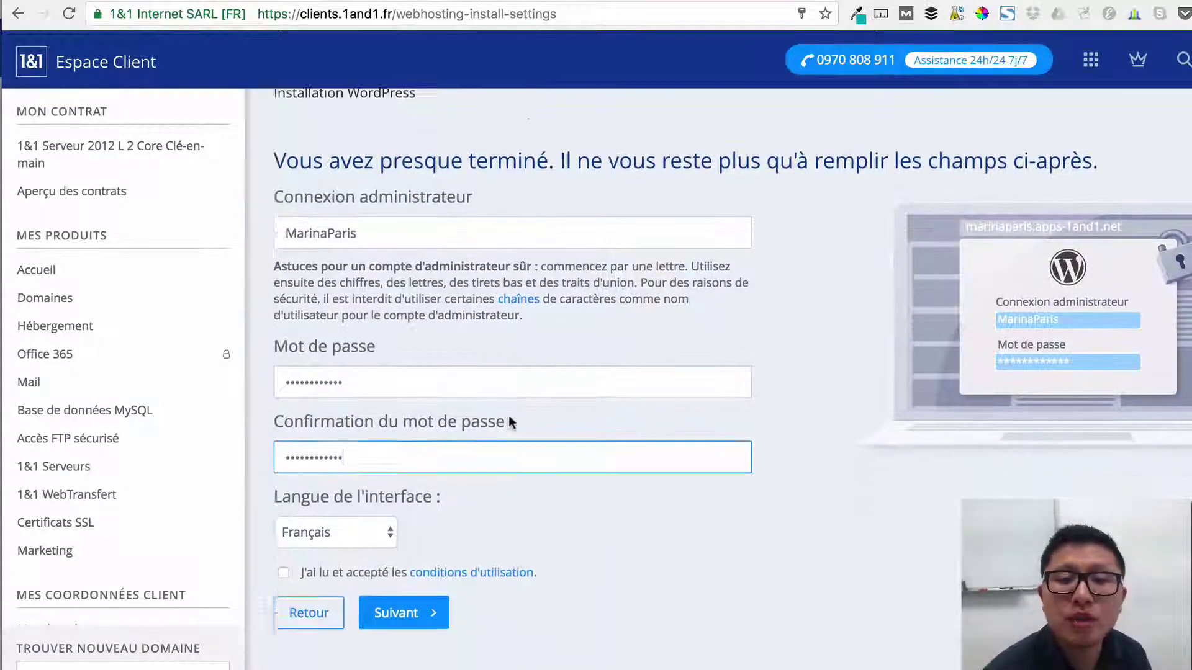
{"action": "left_click", "coordinate": [284, 538]}
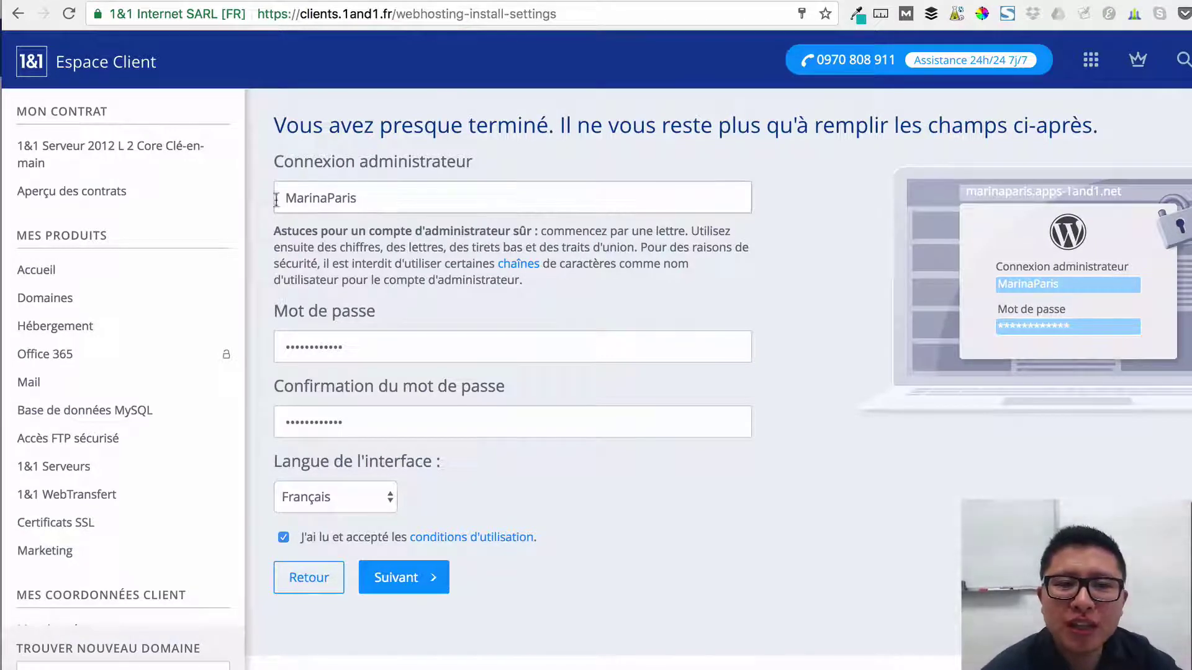
{"action": "left_click", "coordinate": [409, 584]}
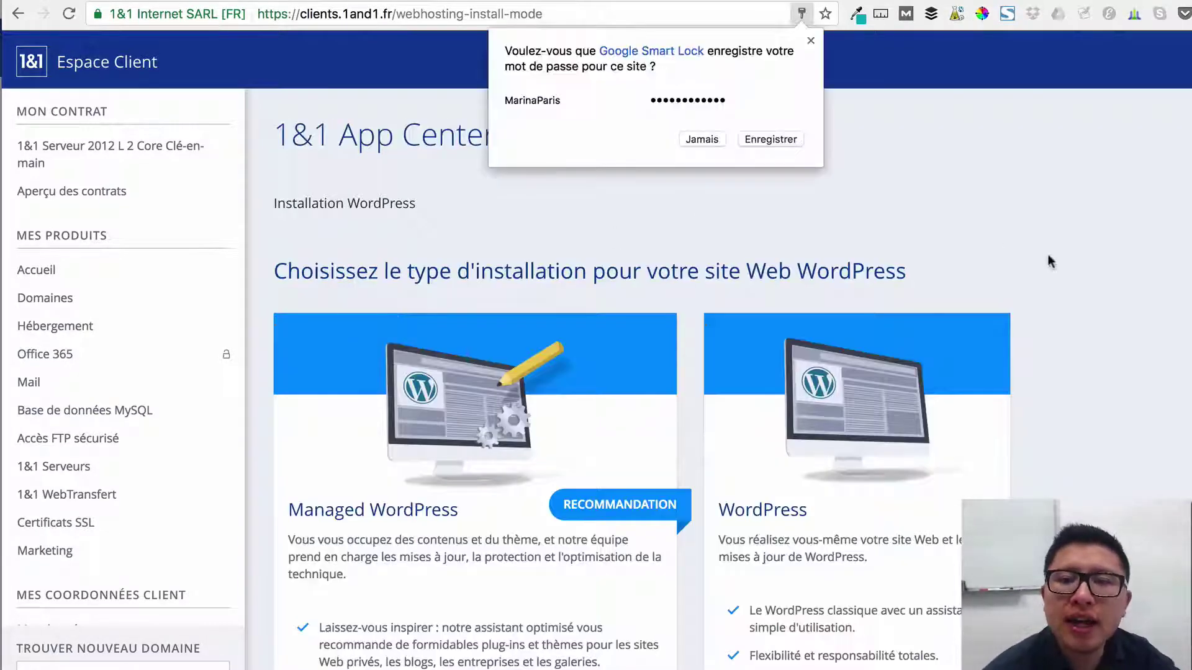
{"action": "left_click", "coordinate": [1047, 255]}
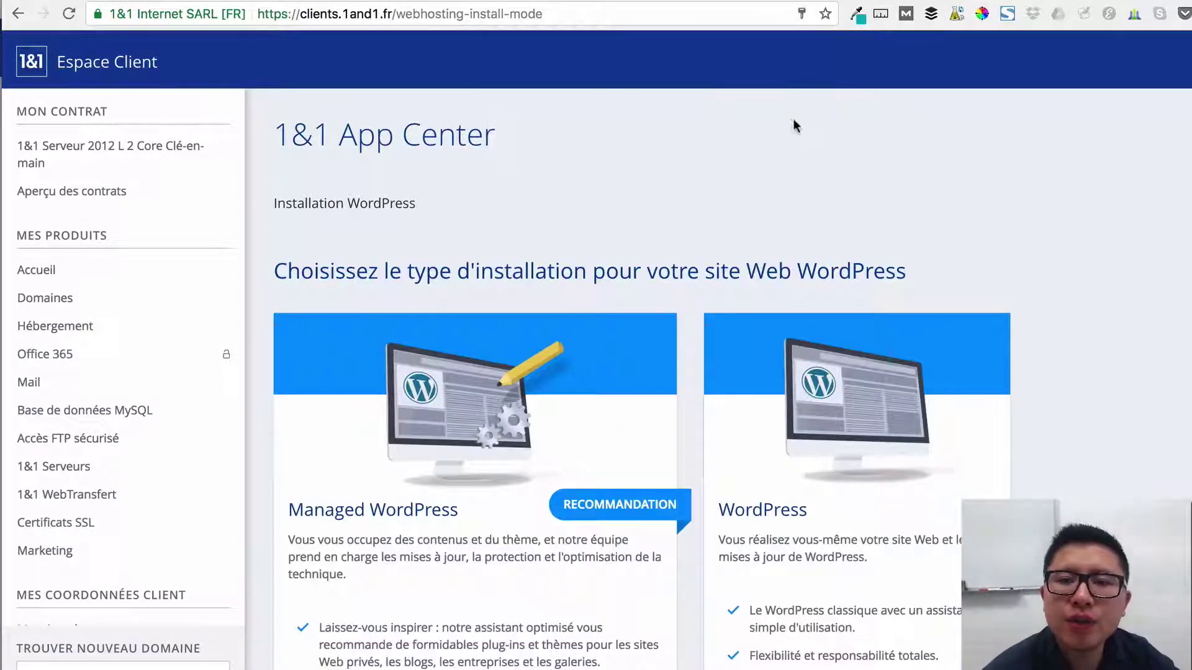
Continue with the classic self-managed WordPress option rather than Managed WordPress
{"action": "scroll", "coordinate": [1087, 250], "scroll_direction": "down", "scroll_amount": 5}
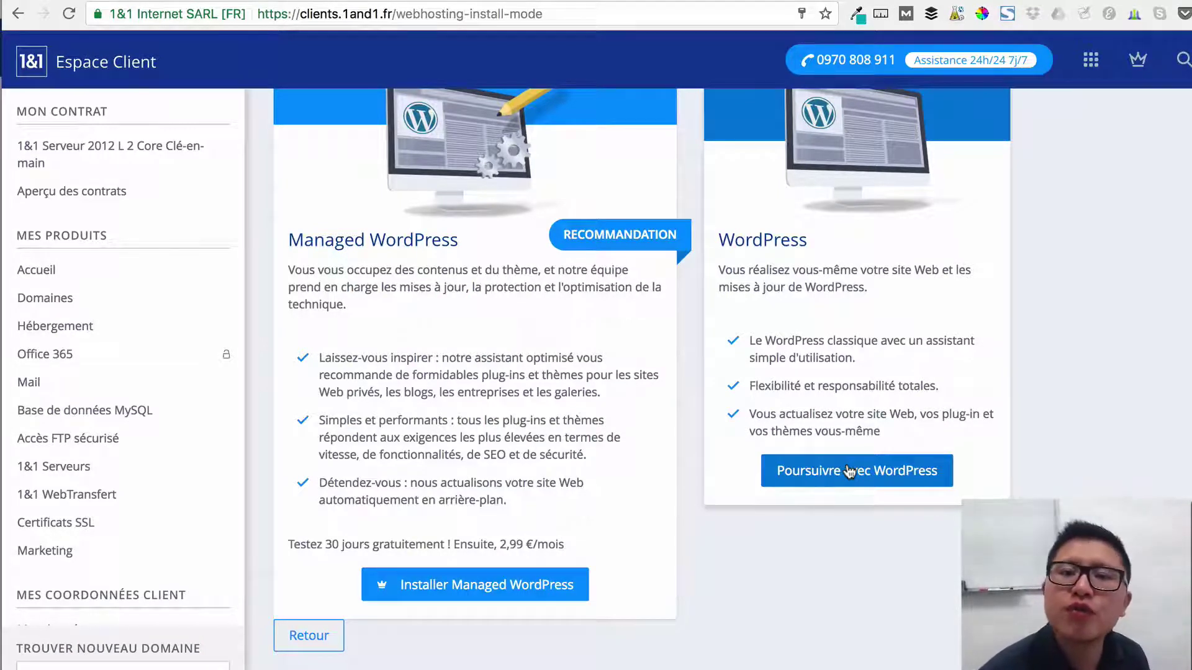
{"action": "scroll", "coordinate": [849, 472], "scroll_direction": "up", "scroll_amount": 1}
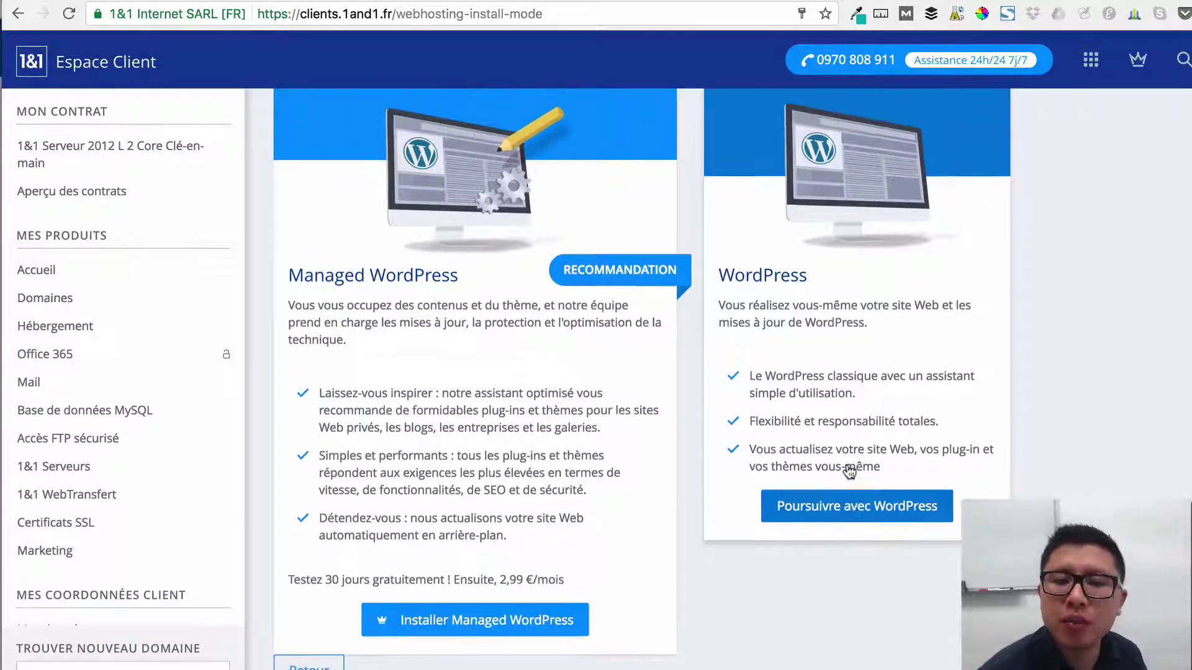
{"action": "left_click", "coordinate": [852, 510]}
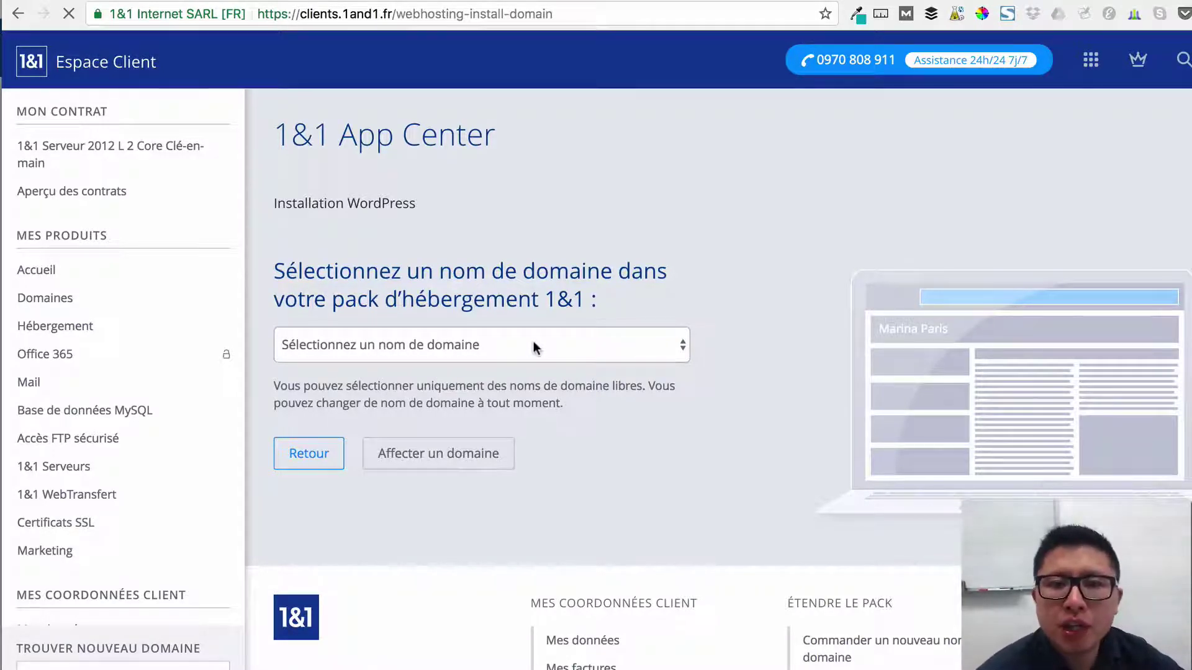
Pick marinaparis.com from the domain list and assign it to the installation
{"action": "left_click", "coordinate": [440, 343]}
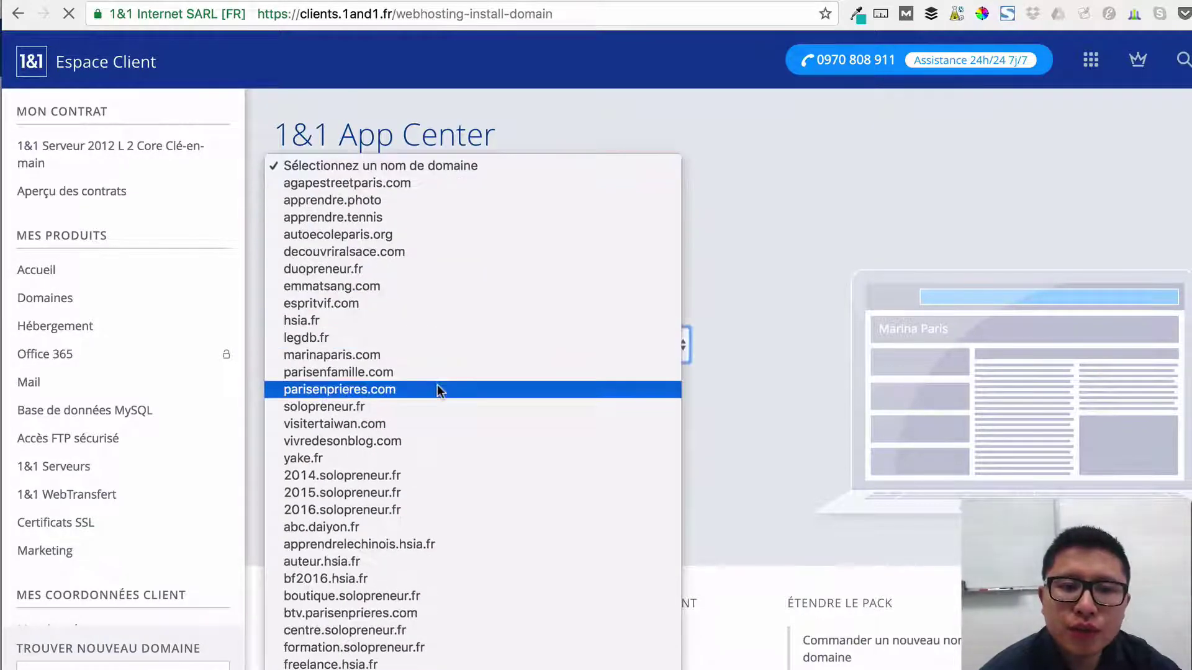
{"action": "scroll", "coordinate": [444, 447], "scroll_direction": "down", "scroll_amount": 2}
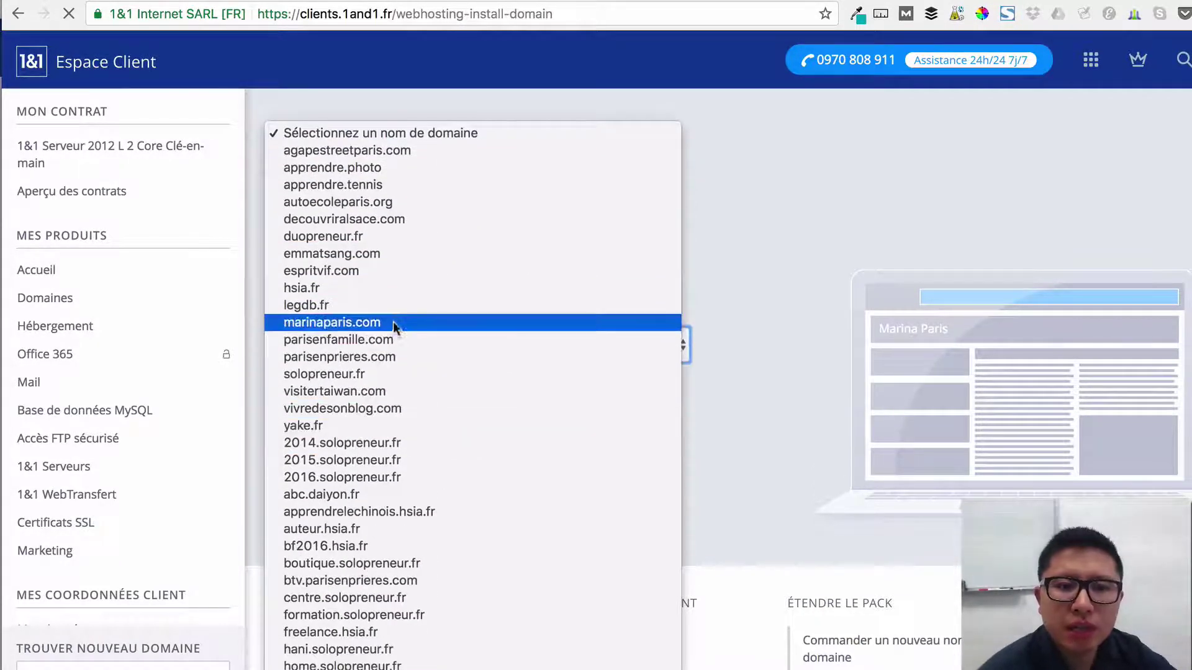
{"action": "left_click", "coordinate": [392, 323]}
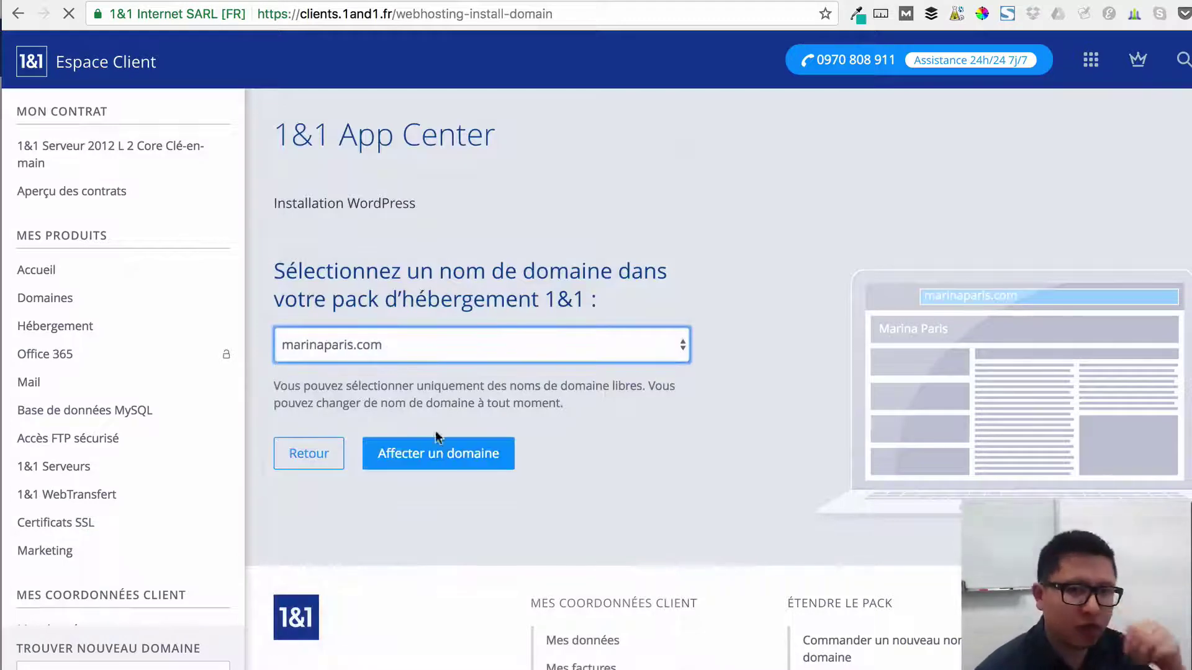
{"action": "left_click", "coordinate": [438, 456]}
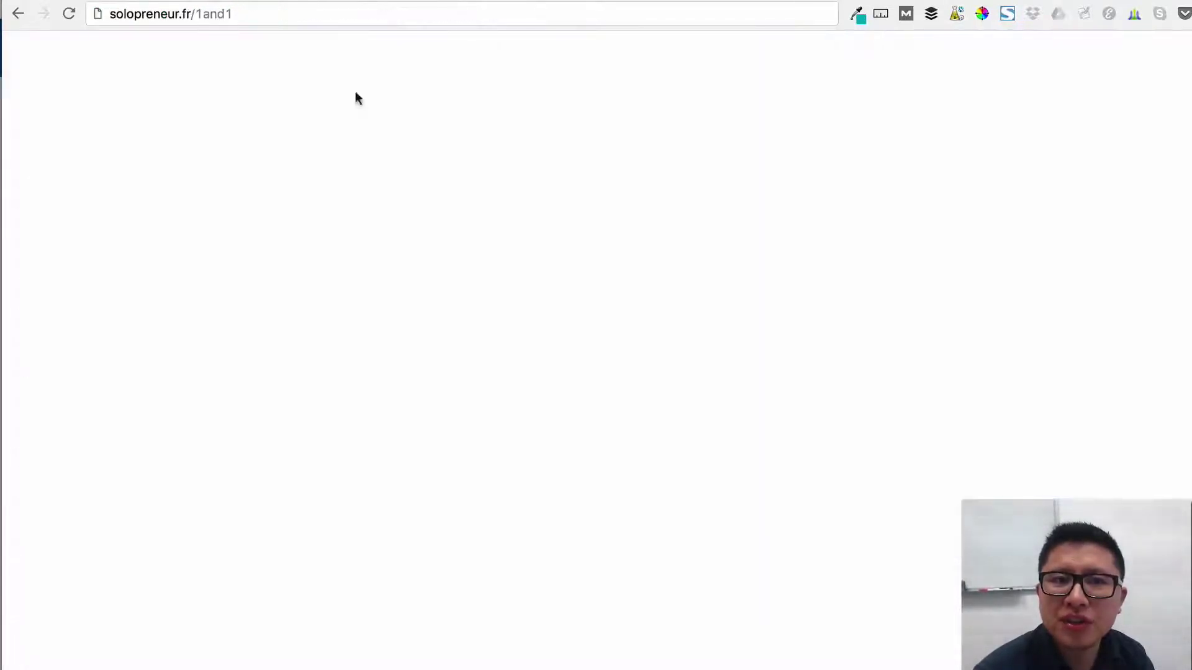
Scroll through the Solopreneur blog posts, then go back to the 1&1 applications overview
{"action": "scroll", "coordinate": [486, 271], "scroll_direction": "down", "scroll_amount": 10}
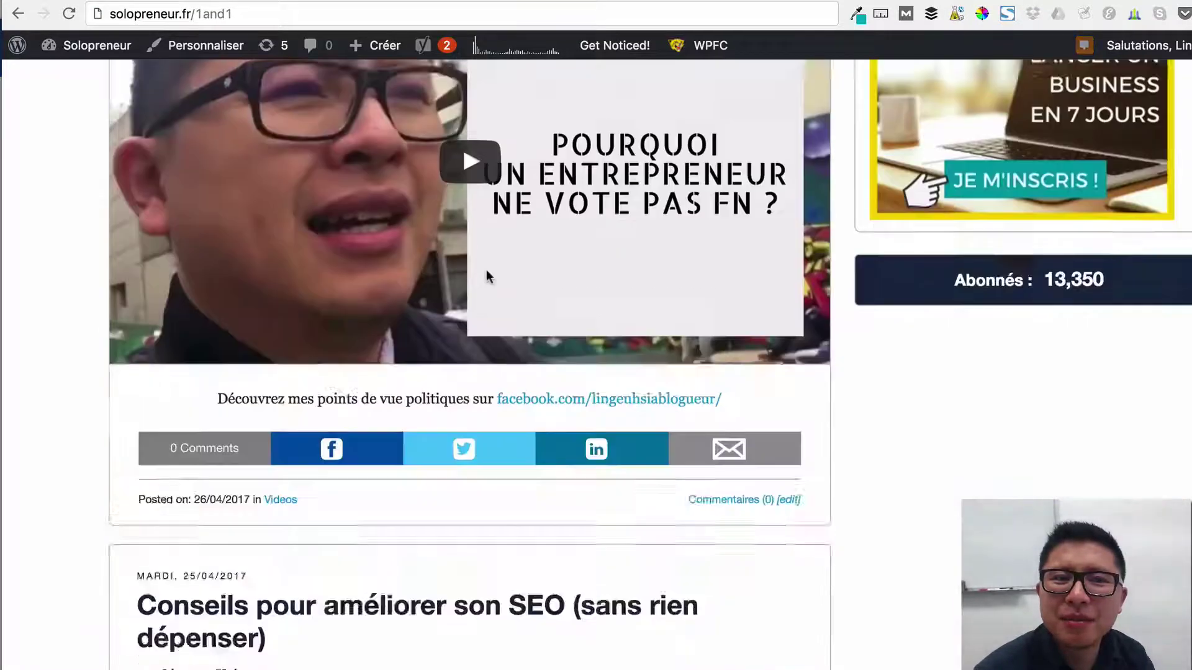
{"action": "scroll", "coordinate": [487, 273], "scroll_direction": "down", "scroll_amount": 10}
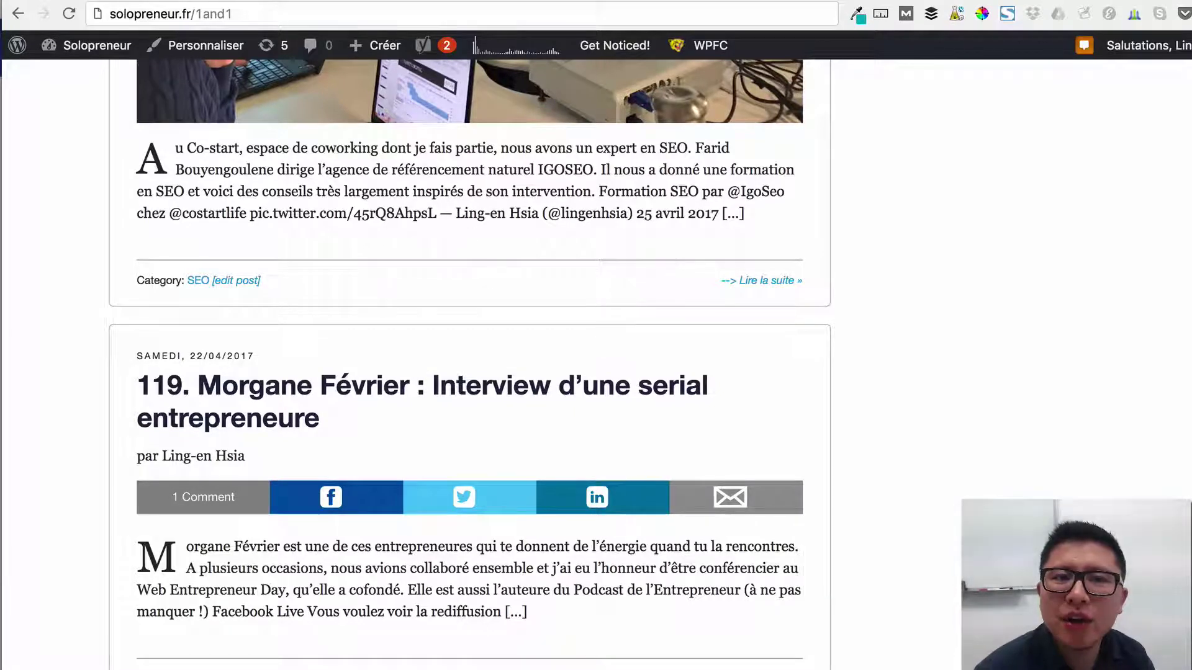
{"action": "key", "text": "Return"}
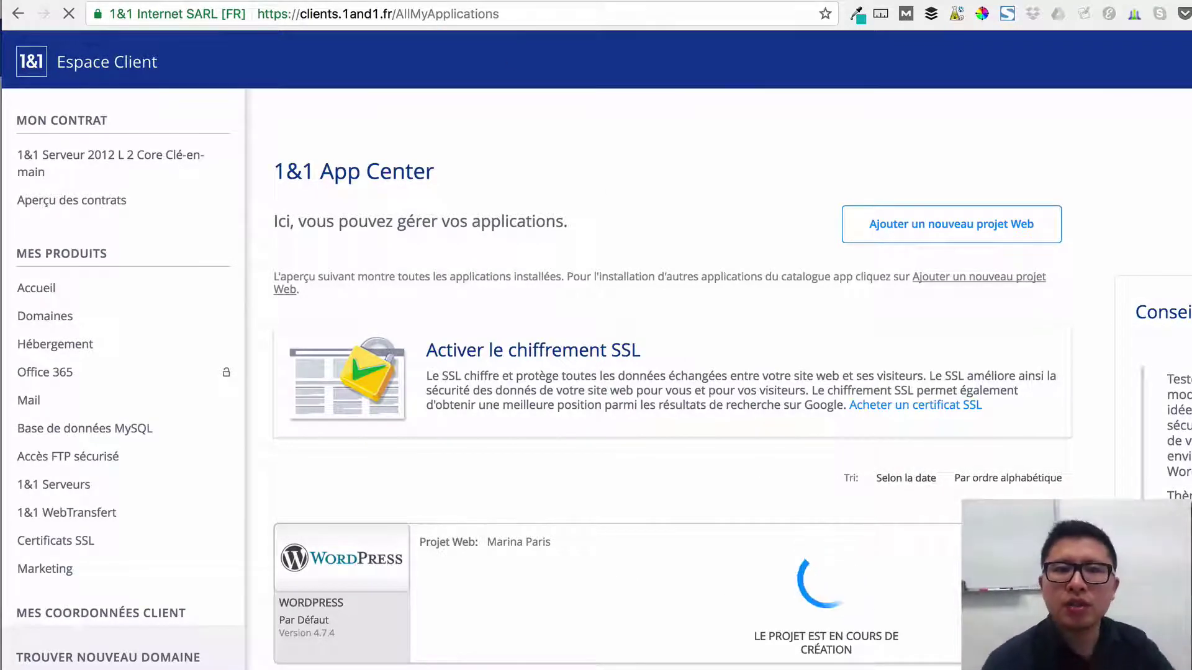
Load marinaparis.com/wp-admin in a new tab, then follow the Marina Paris project's admin link
{"action": "key", "text": "super+t"}
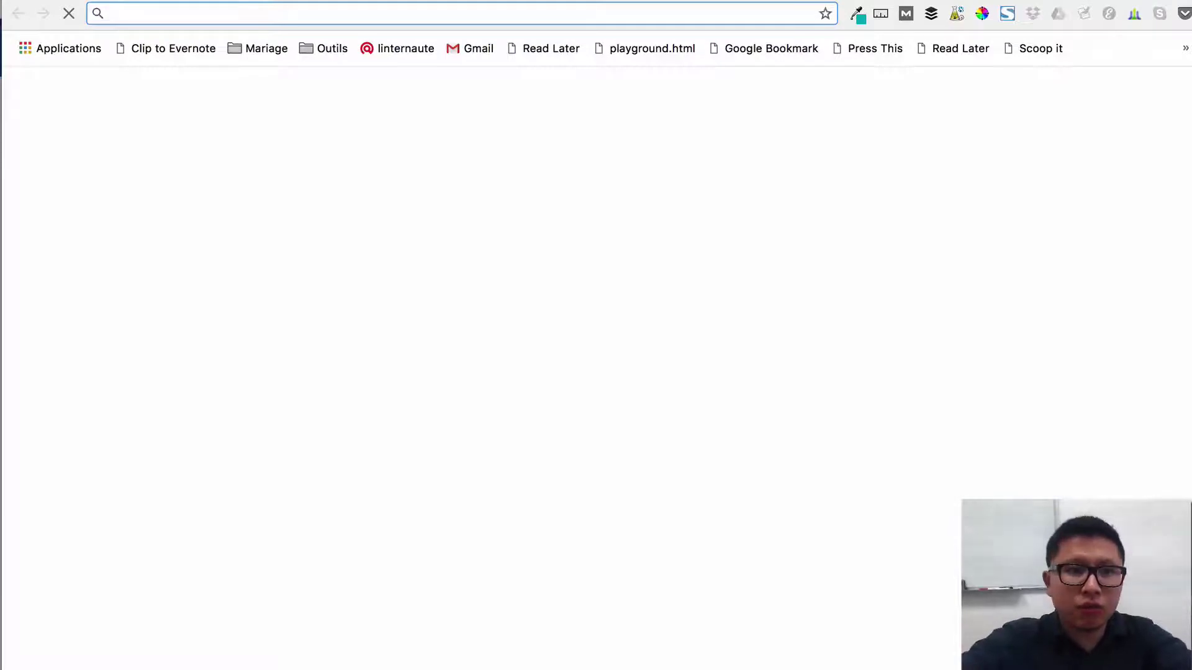
{"action": "type", "text": "marina"}
{"action": "key", "text": "Right"}
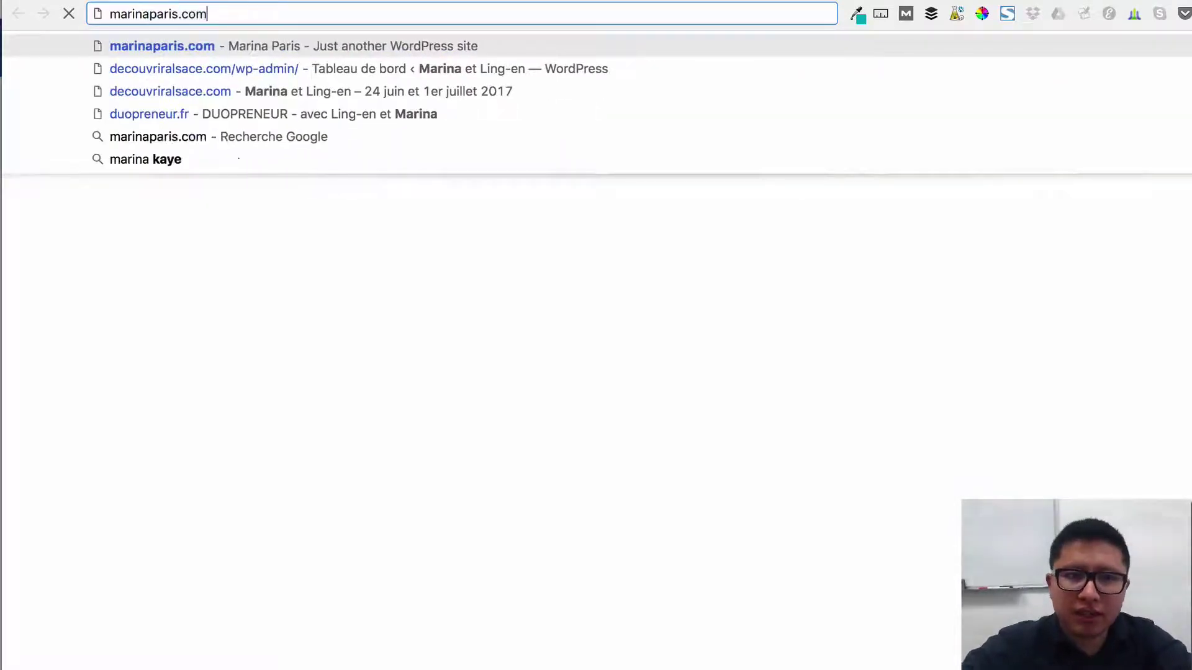
{"action": "type", "text": "/"}
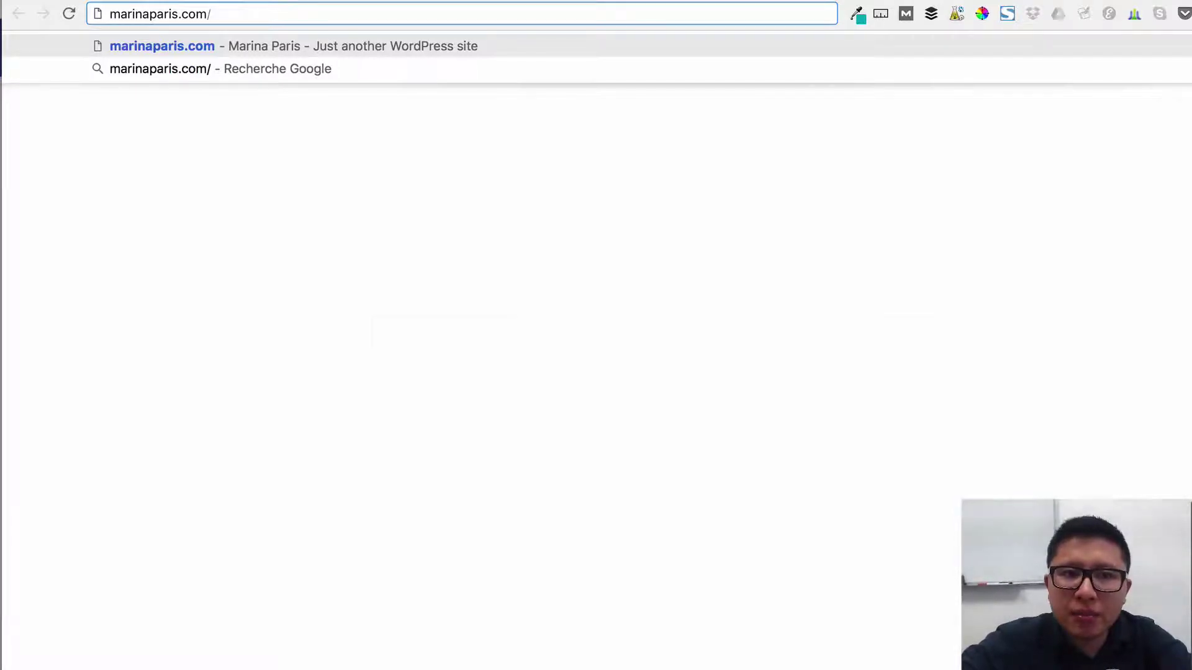
{"action": "type", "text": "wp"}
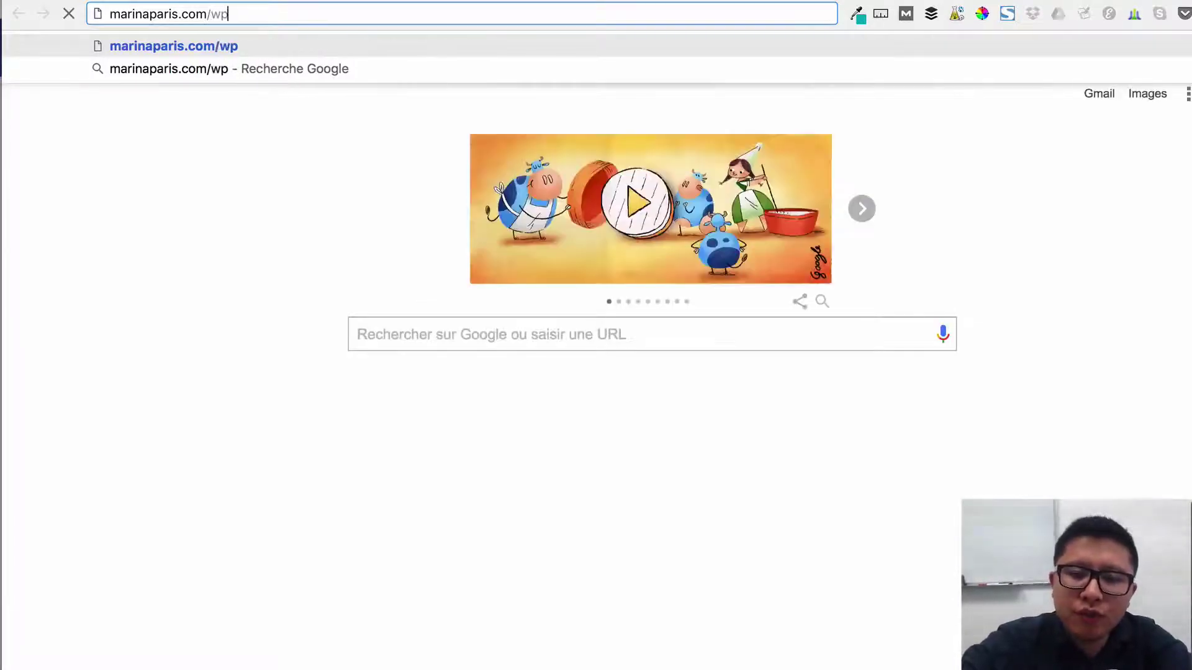
{"action": "type", "text": "-admin"}
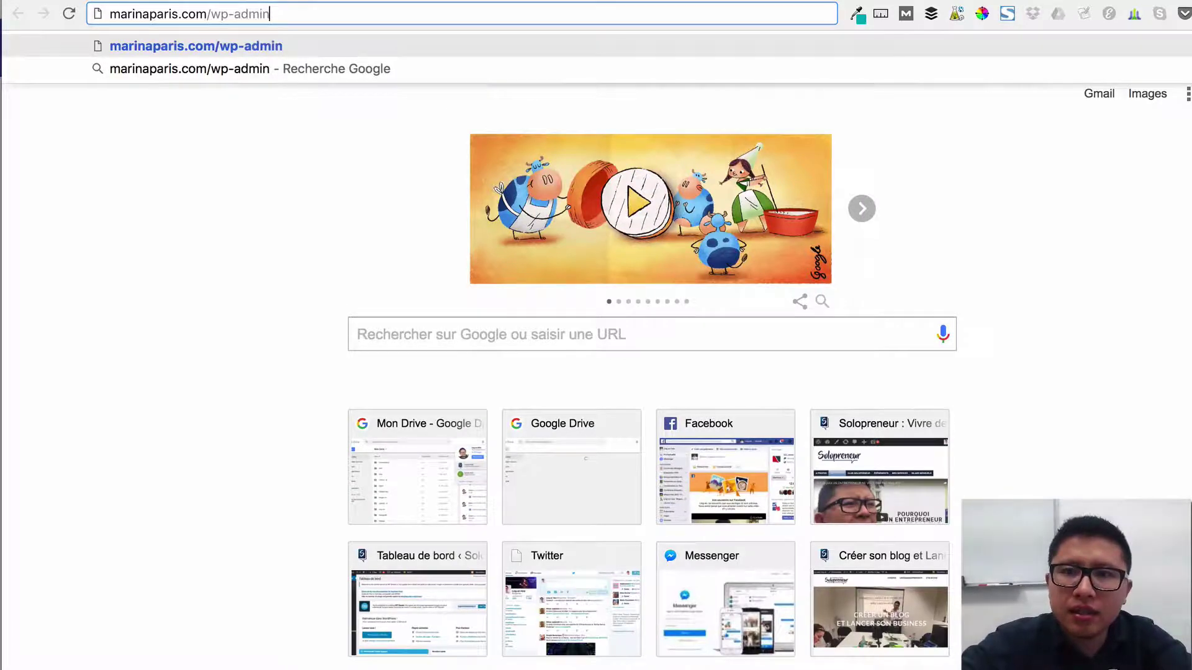
{"action": "key", "text": "Return"}
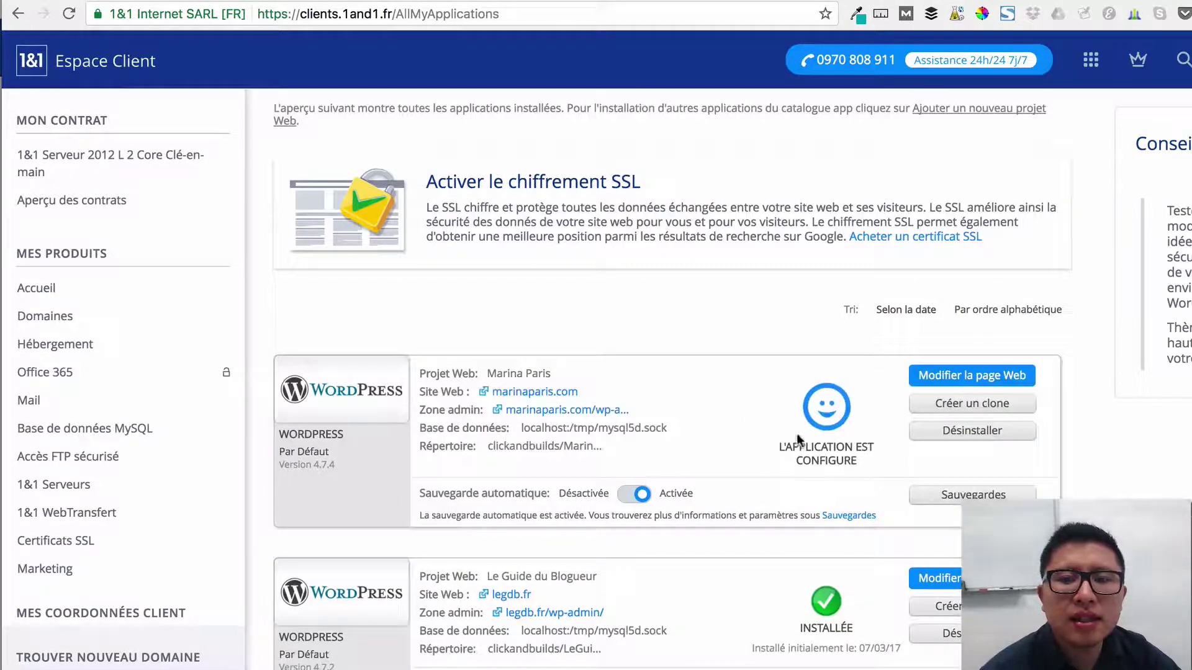
{"action": "left_click", "coordinate": [567, 410]}
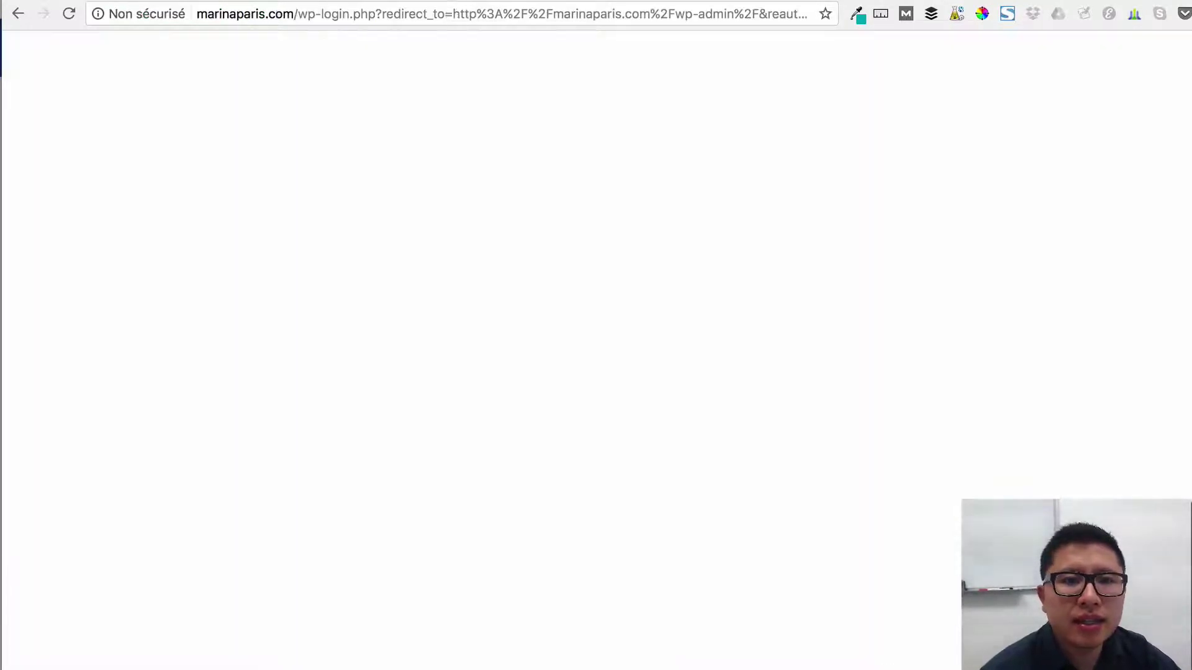
Load marinaparis.com in a fresh tab so its WordPress login form appears
{"action": "key", "text": "super+t"}
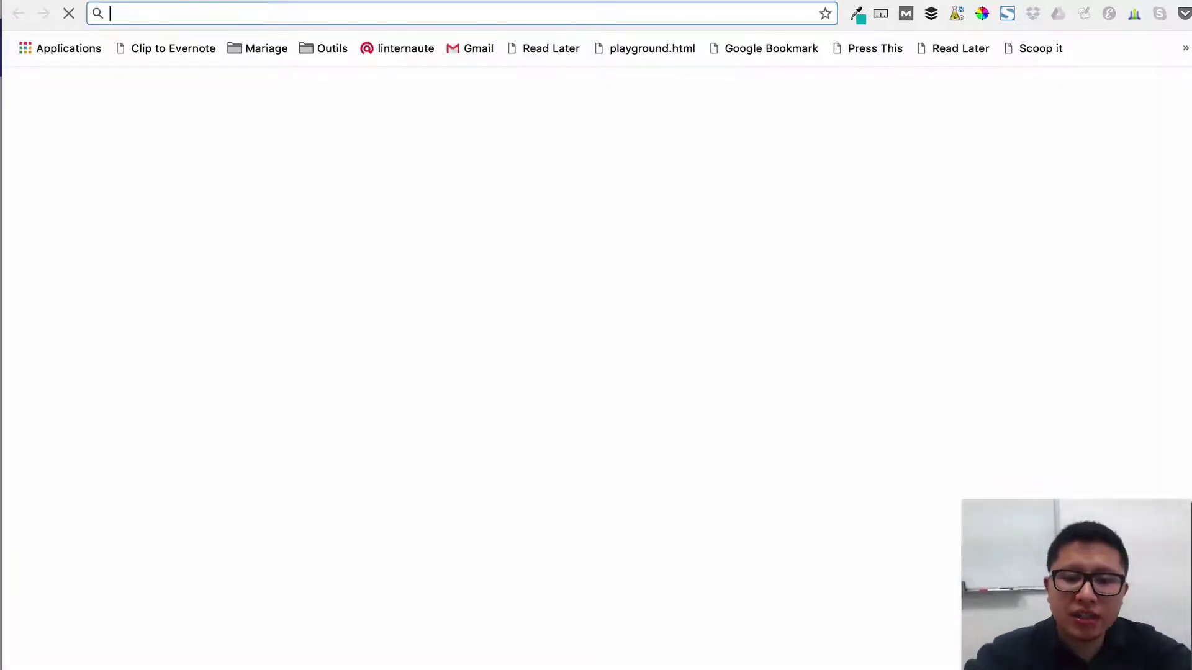
{"action": "type", "text": "marinaparis.com"}
{"action": "key", "text": "Return"}
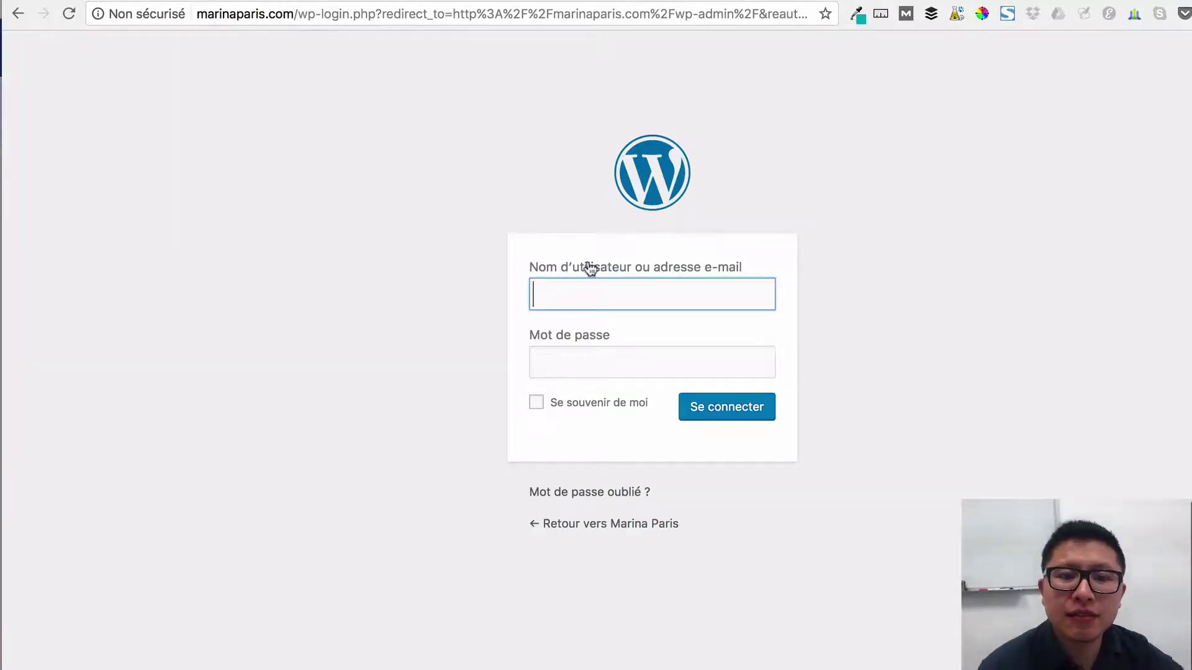
Sign in with the admin username and password, save the password, and view the live site tab
{"action": "type", "text": "Marine"}
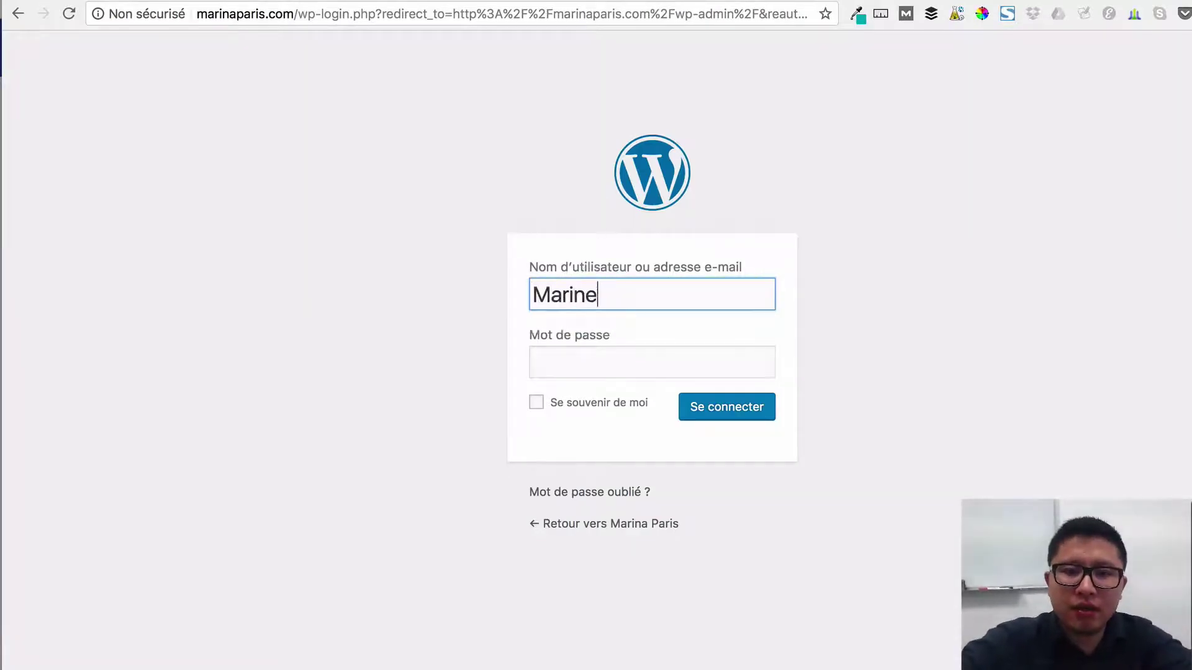
{"action": "key", "text": "BackSpace"}
{"action": "type", "text": "aParis"}
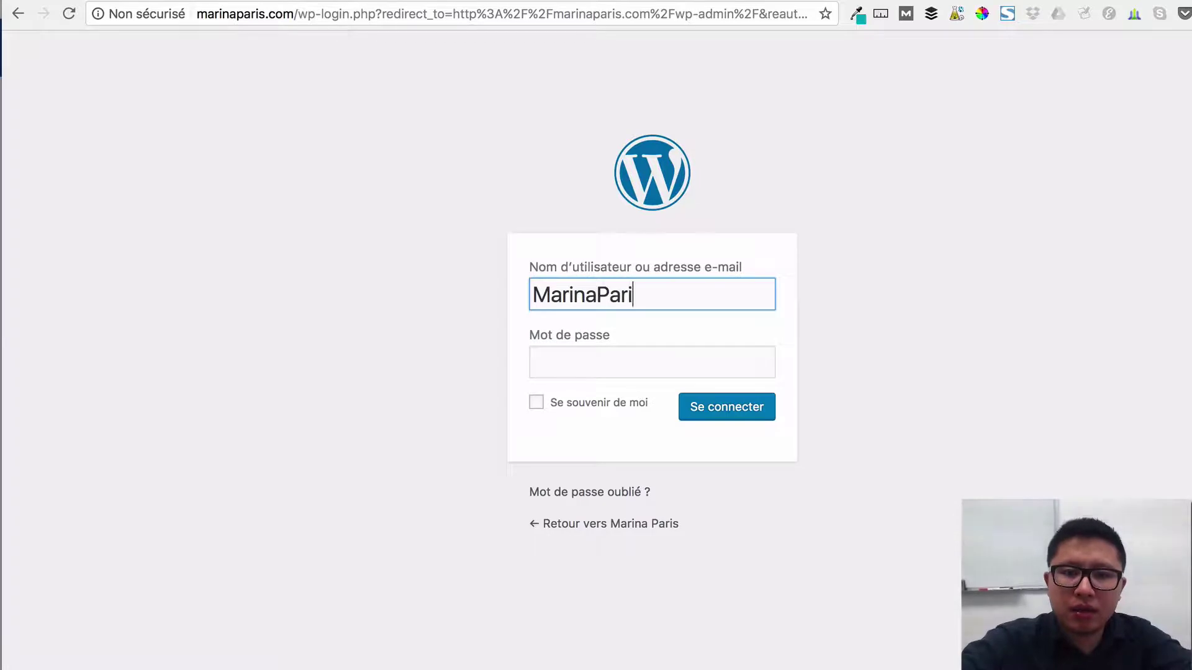
{"action": "key", "text": "Tab"}
{"action": "type", "text": "••••••••••••"}
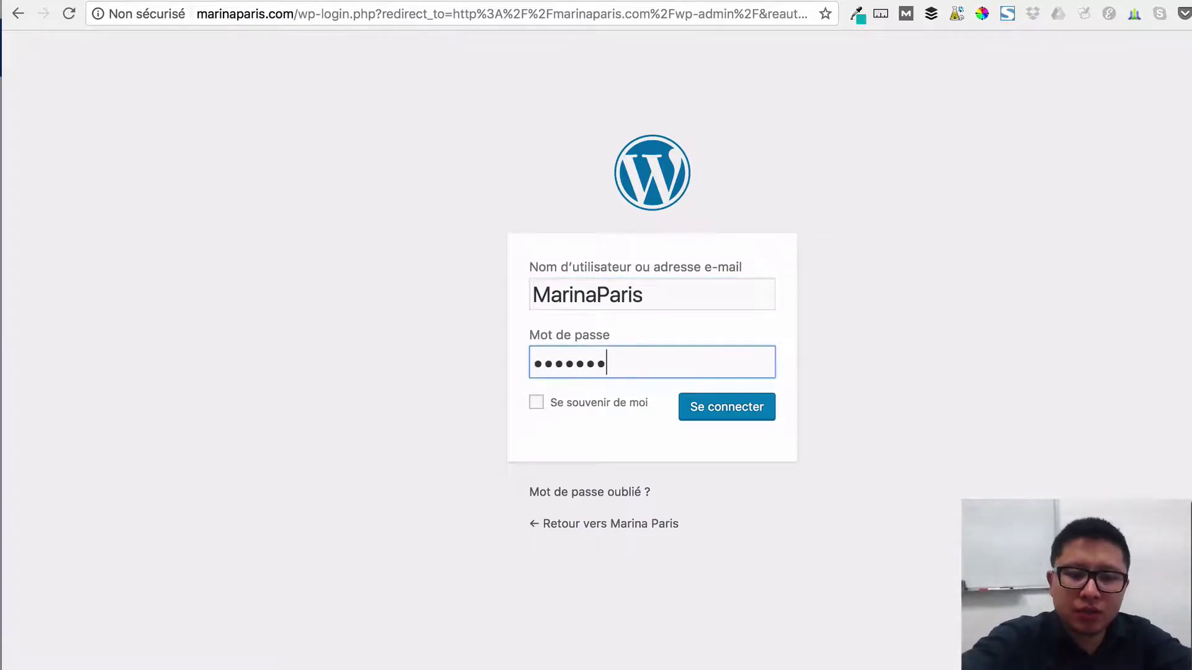
{"action": "key", "text": "Return"}
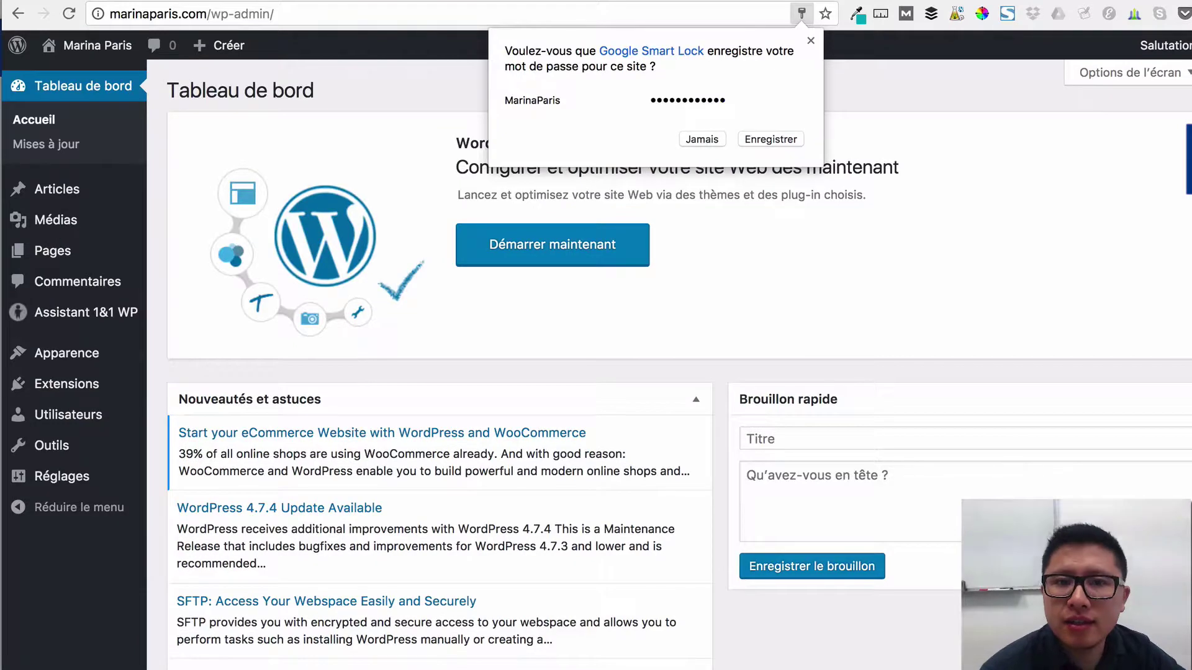
{"action": "left_click", "coordinate": [777, 139]}
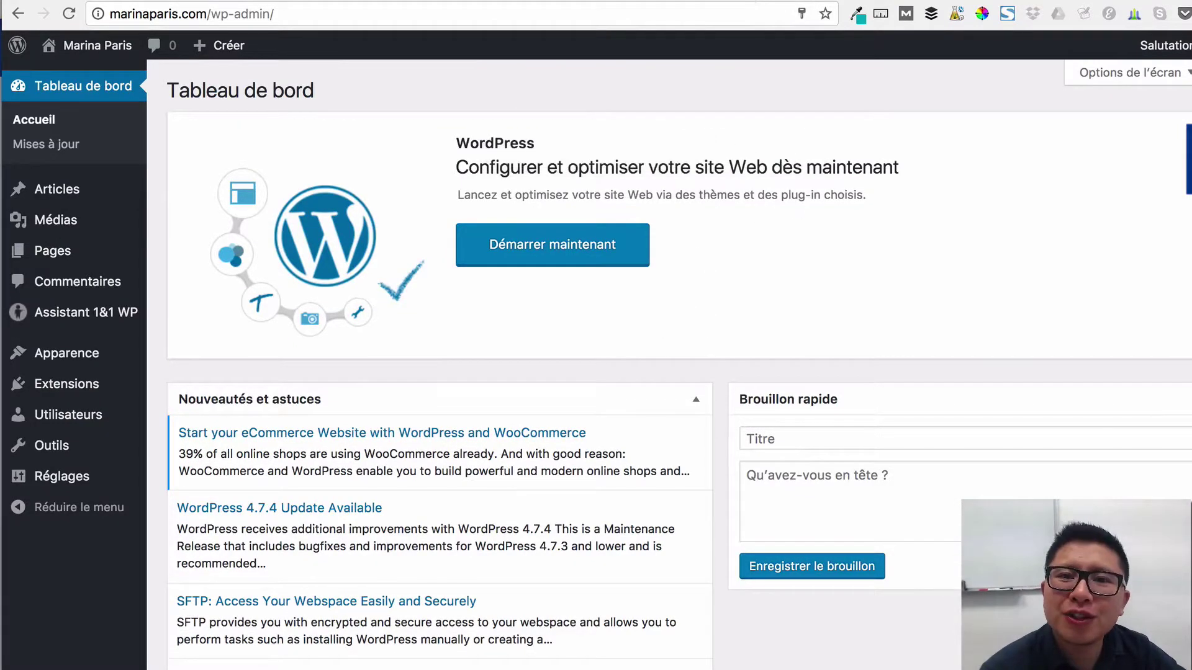
{"action": "left_click", "coordinate": [748, 1]}
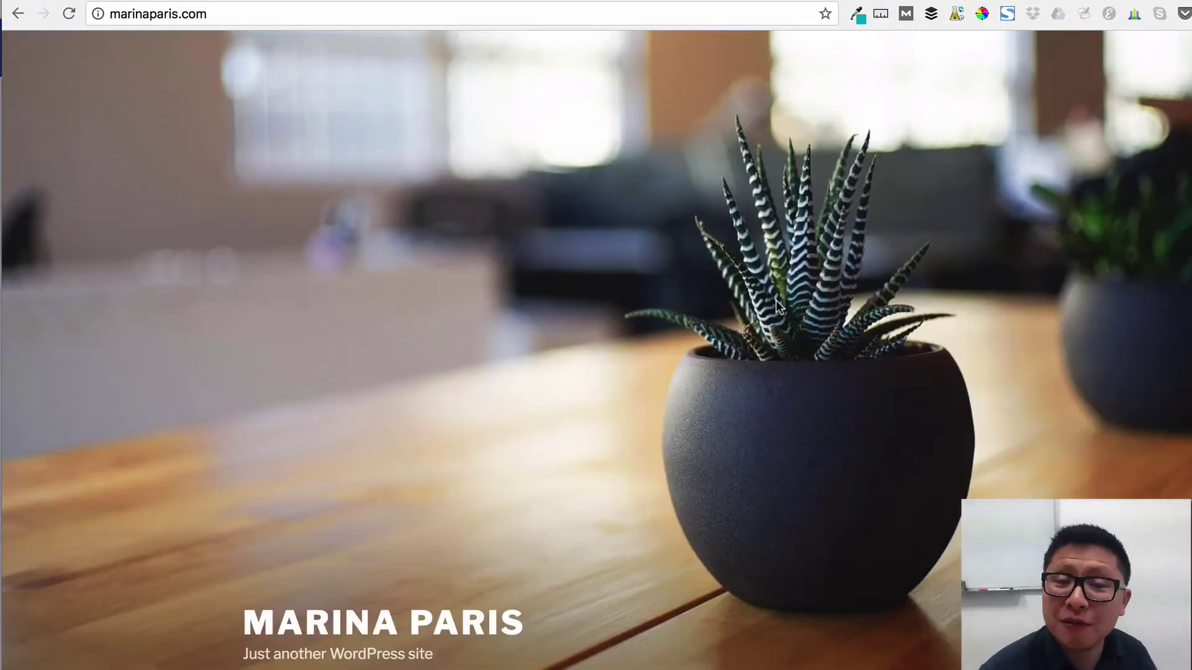